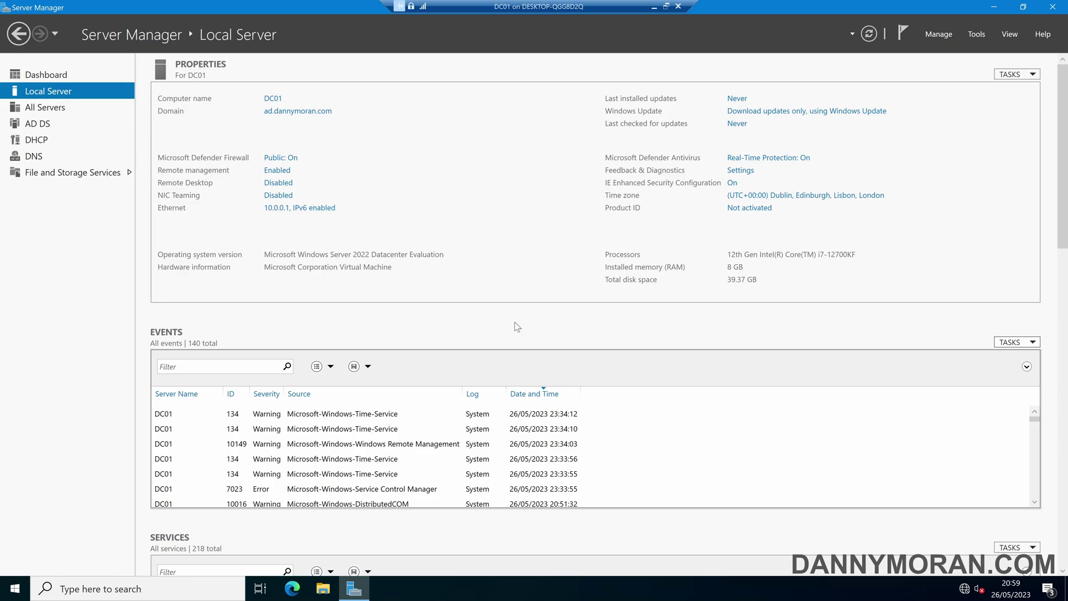
- Open Server Manager's Tools menu to list the administrative consoles, including DNS
click(977, 34)
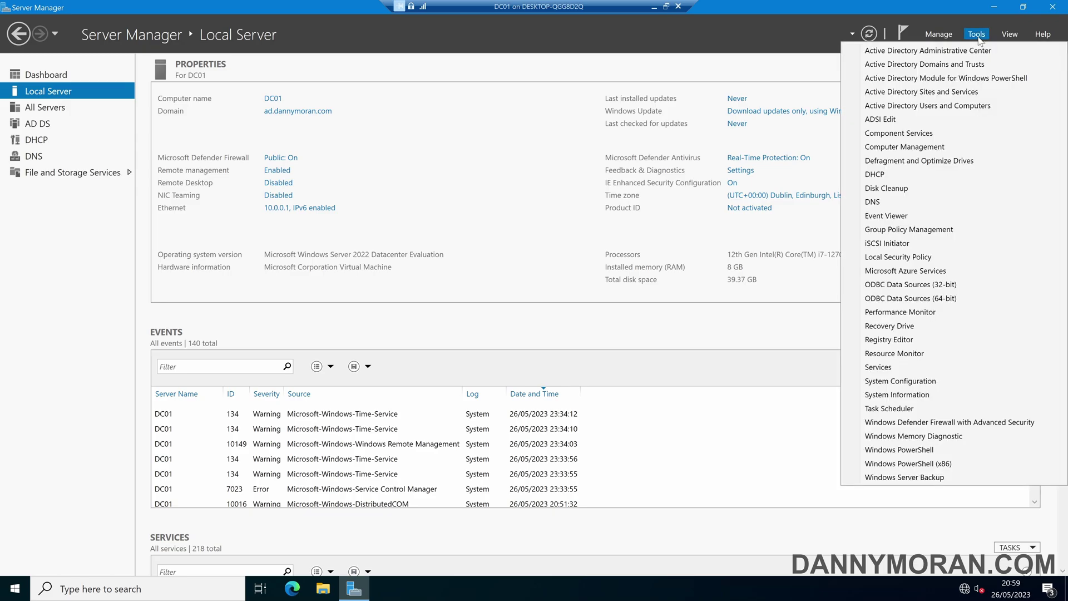
- Launch DNS Manager and start a new reverse lookup zone: AD-integrated primary, replicated domain-wide
click(906, 201)
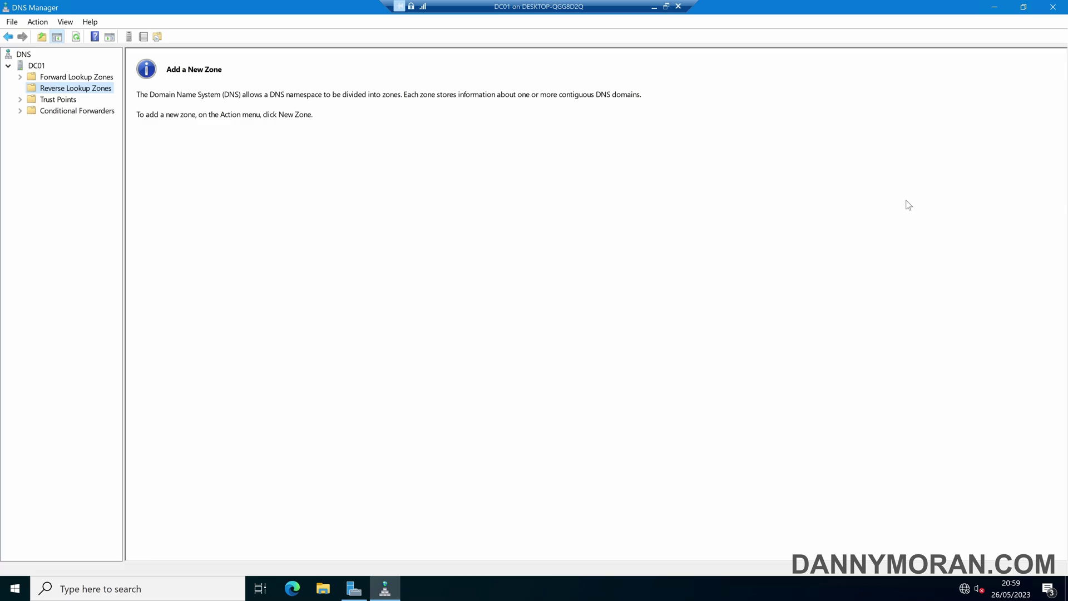
right_click(81, 91)
click(105, 99)
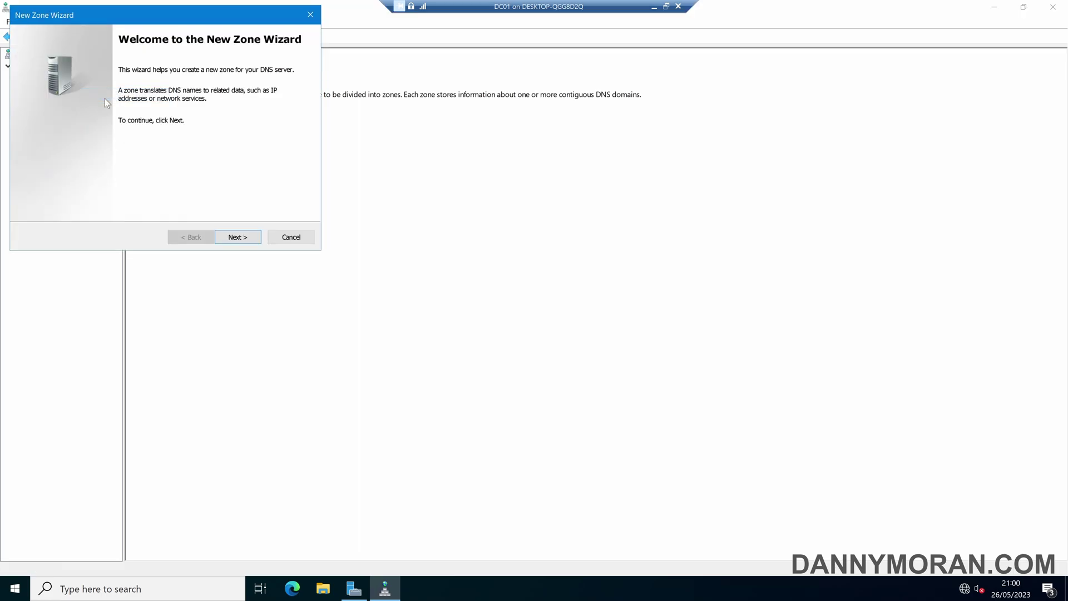
click(234, 237)
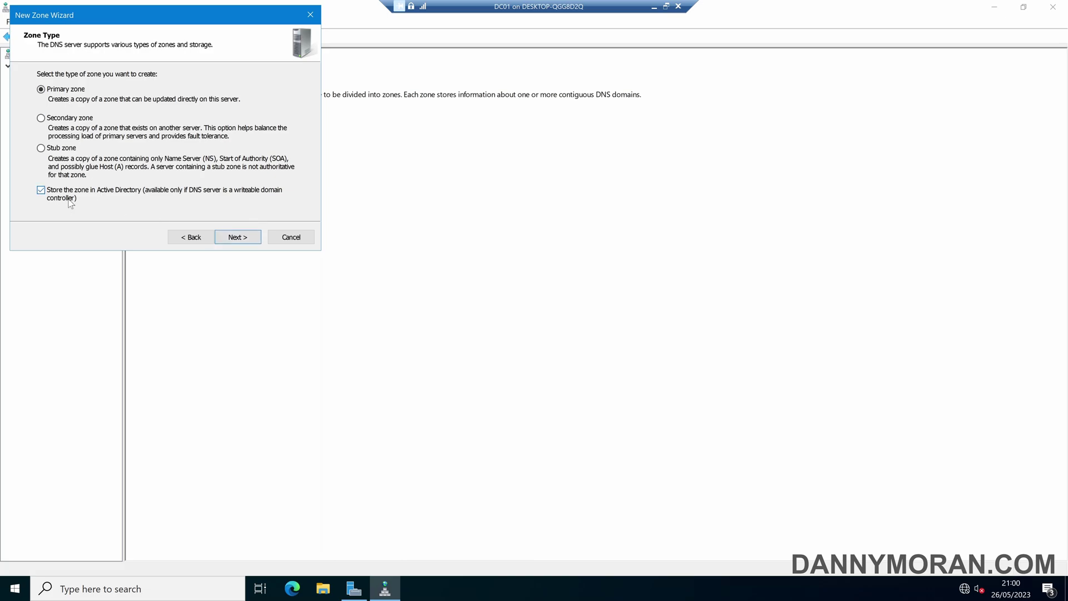
click(233, 238)
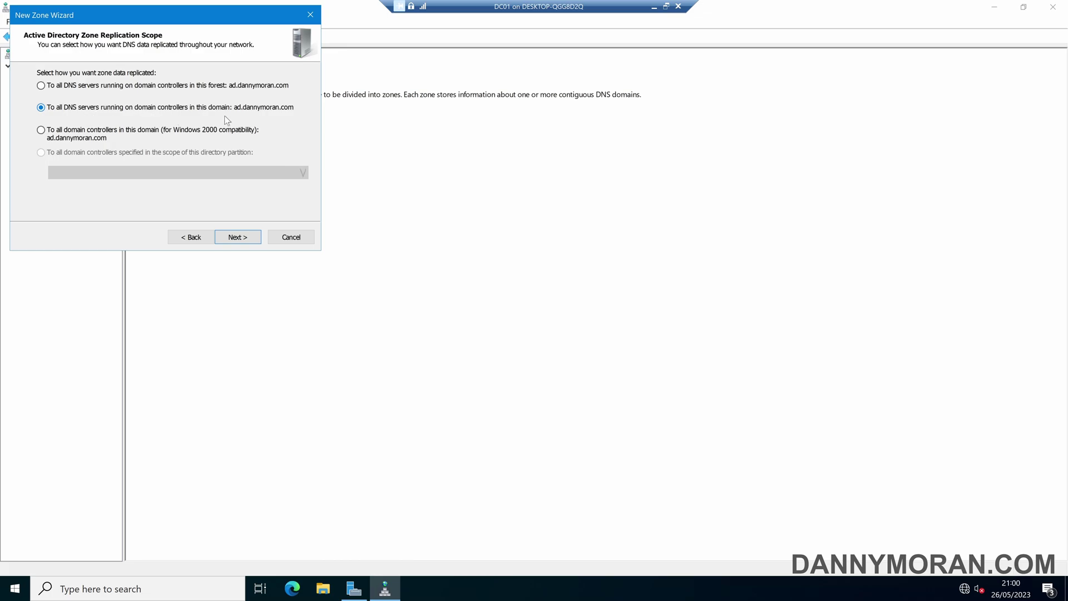
click(247, 236)
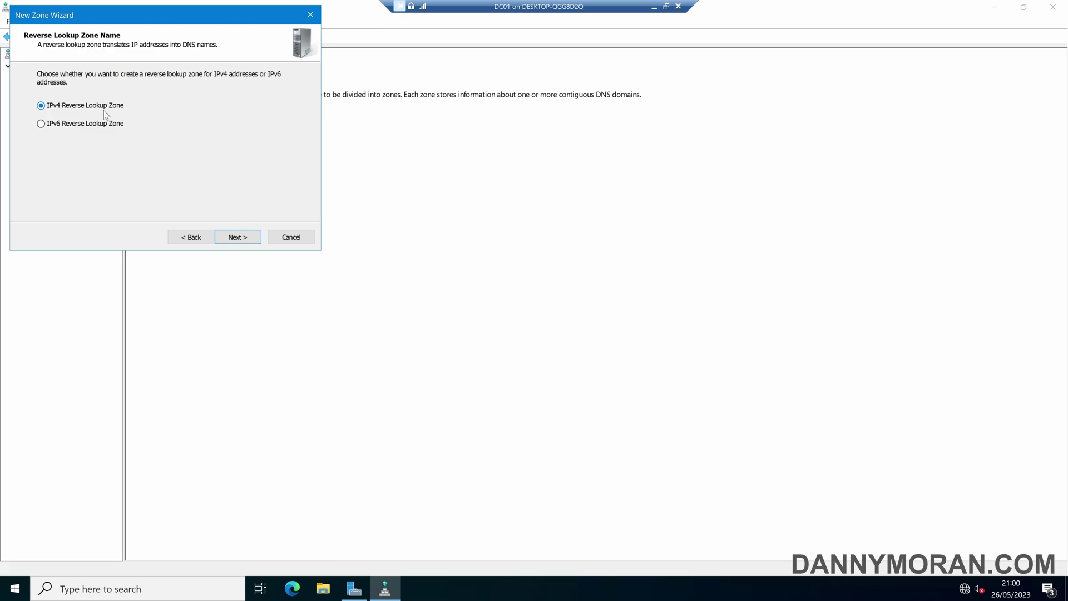
- Choose an IPv4 reverse lookup zone and open Command Prompt from Start search
click(237, 237)
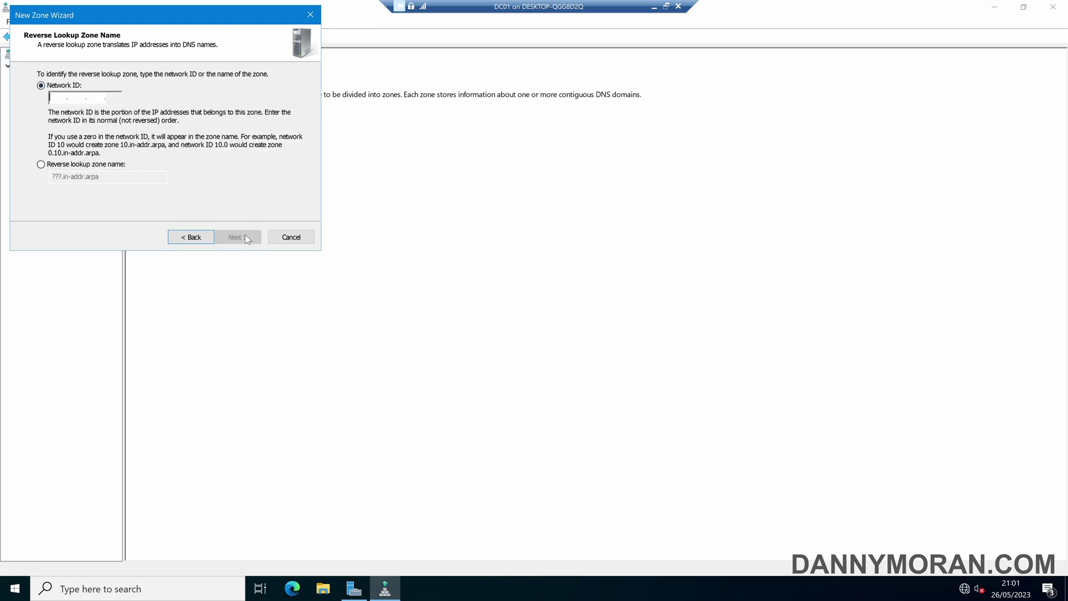
key(super)
text(cmd)
click(248, 241)
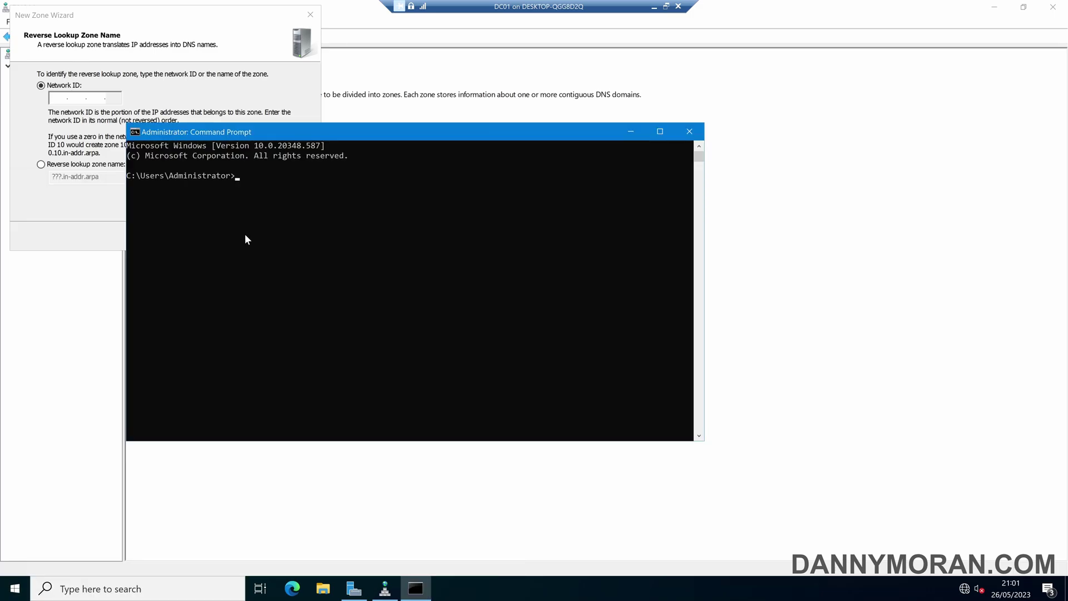
- Run ipconfig to confirm 10.0.0.1 / 255.255.255.0, then enter network ID 10.0.0
text(ipconfig)
key(Return)
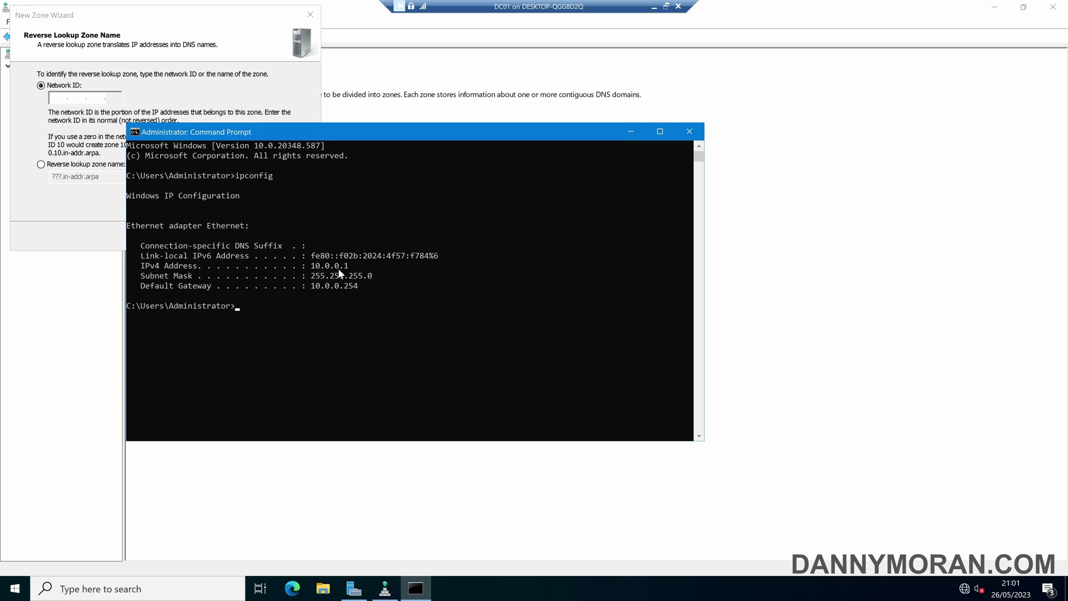
key(super+Down)
text(10.0.0)
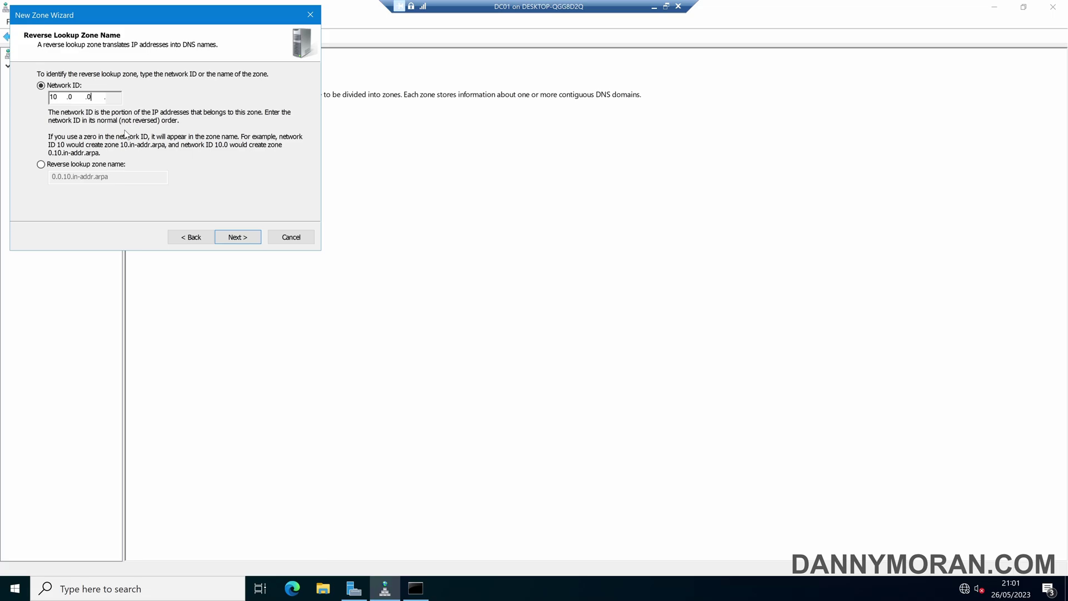
- Accept network ID 10.0.0 and secure-only dynamic updates, and finish creating 0.0.10.in-addr.arpa
click(250, 236)
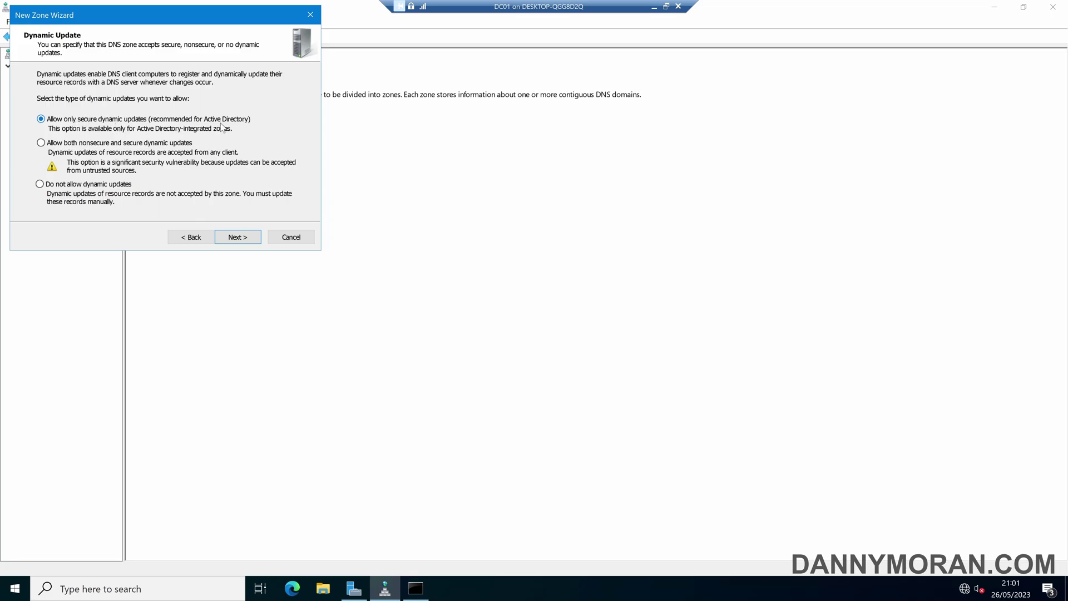
click(246, 241)
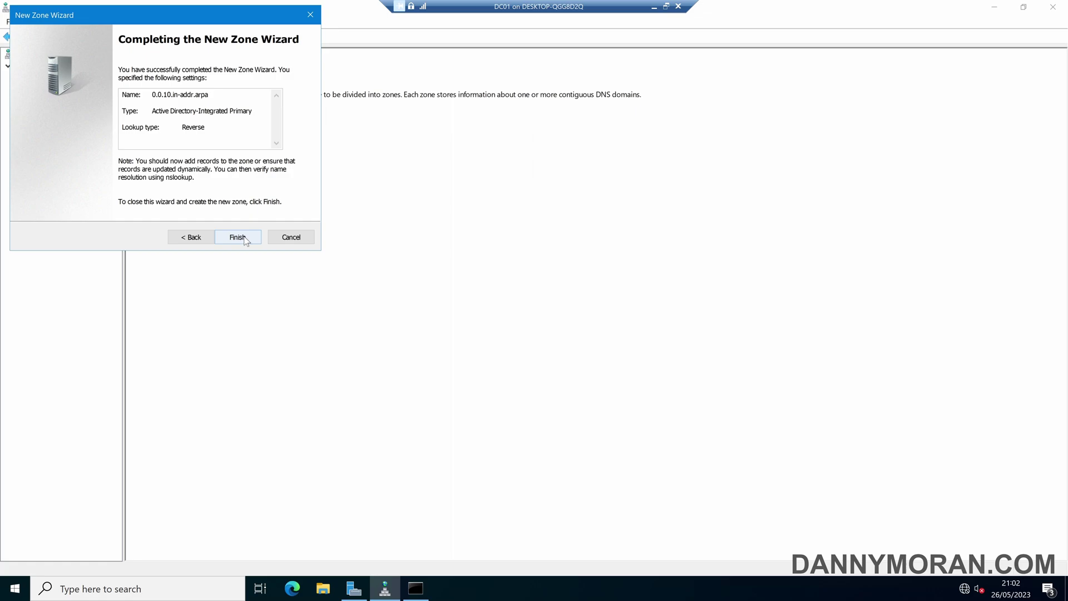
click(245, 239)
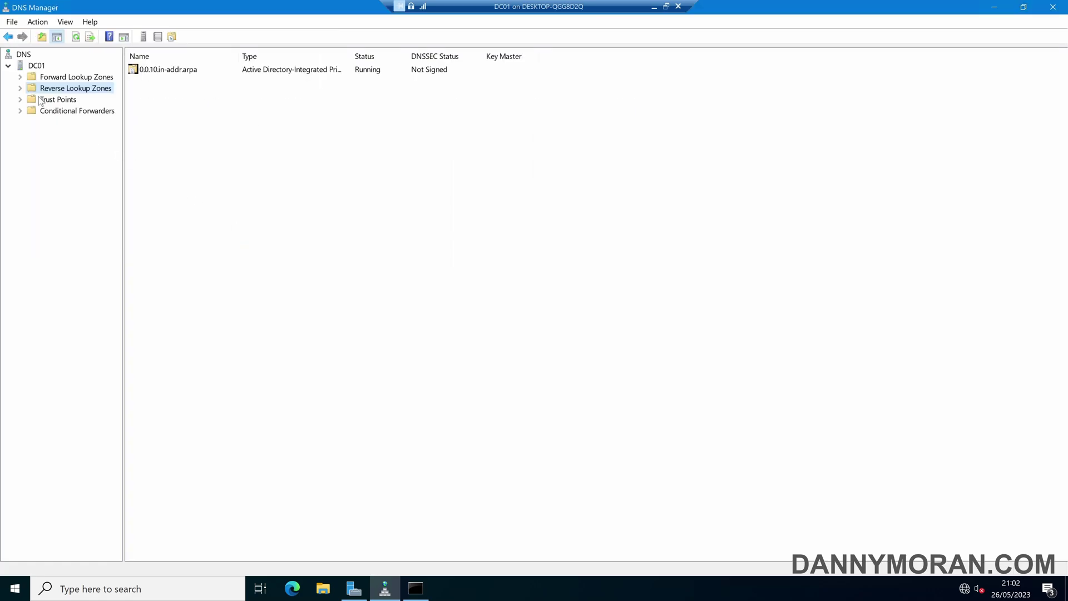
- Show the 0.0.10.in-addr.arpa zone's records, only SOA and NS entries
click(20, 89)
click(63, 102)
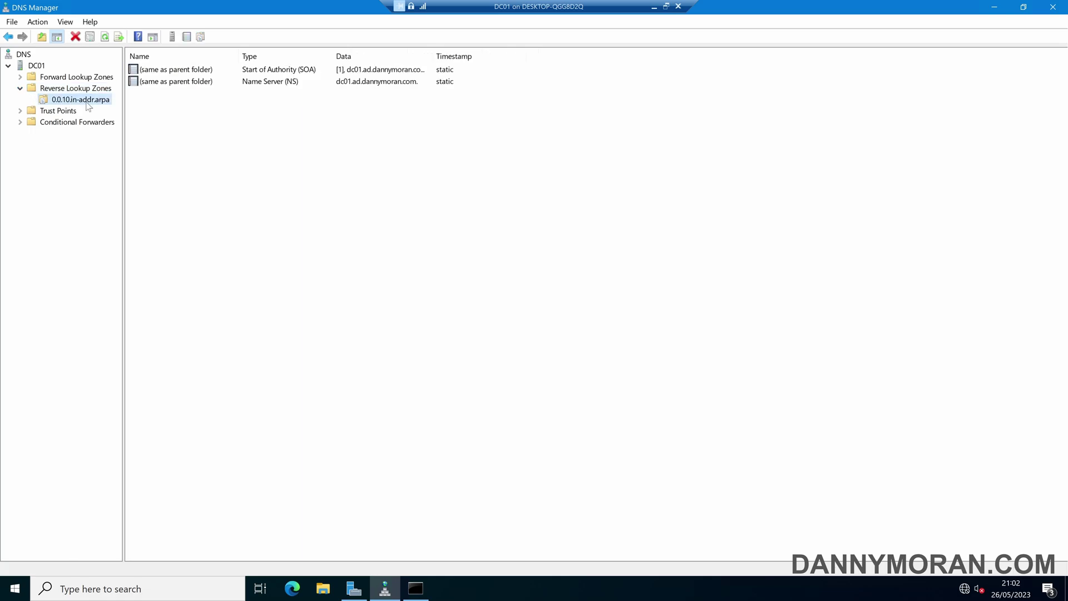
click(183, 132)
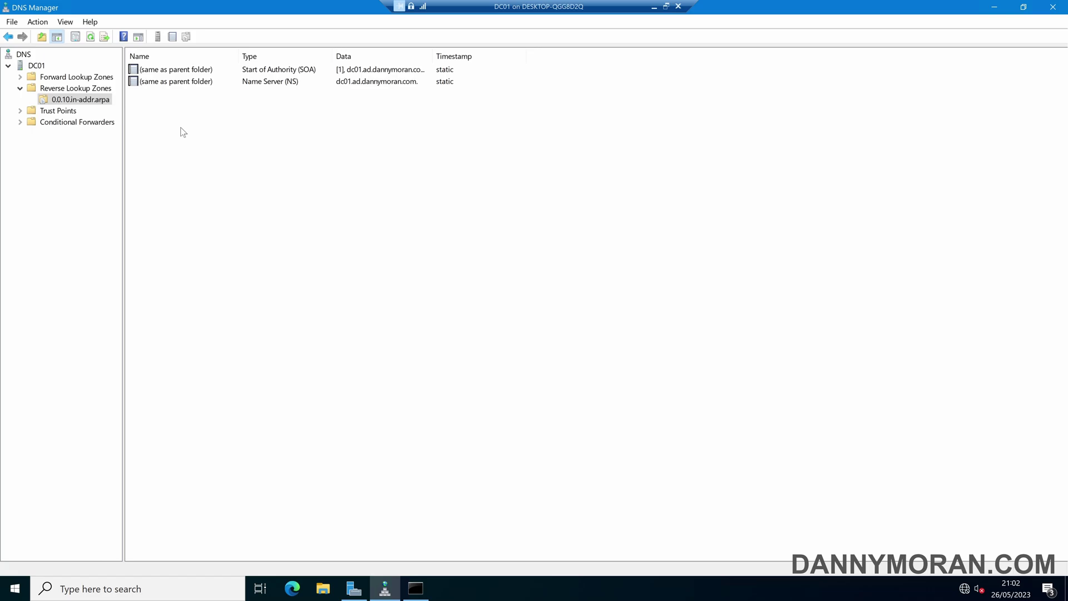
- Open a New Pointer (PTR) record dialog for the zone, then cancel it
right_click(176, 119)
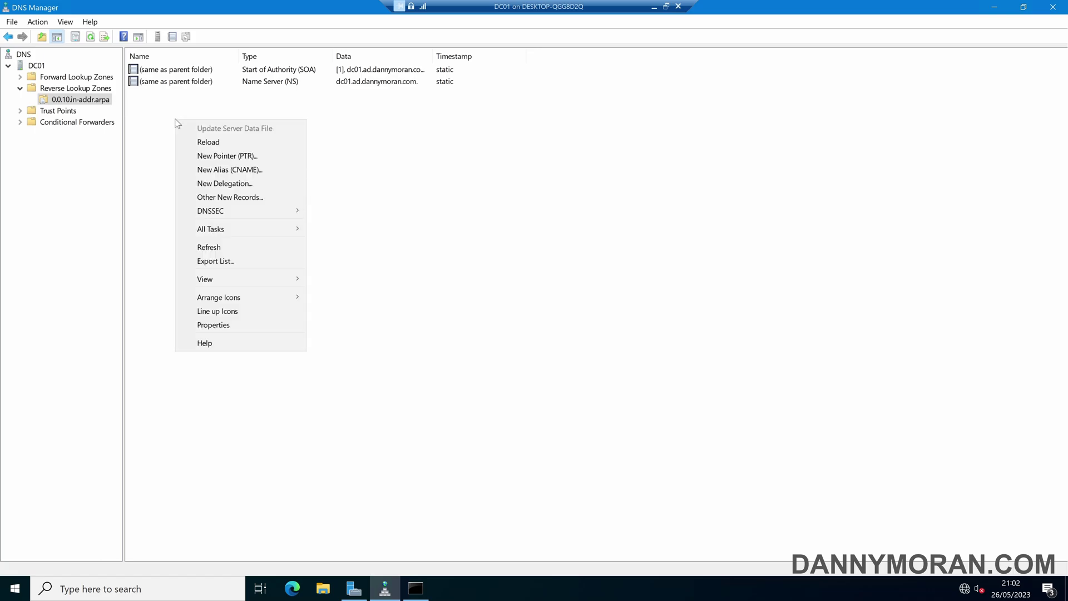
click(221, 158)
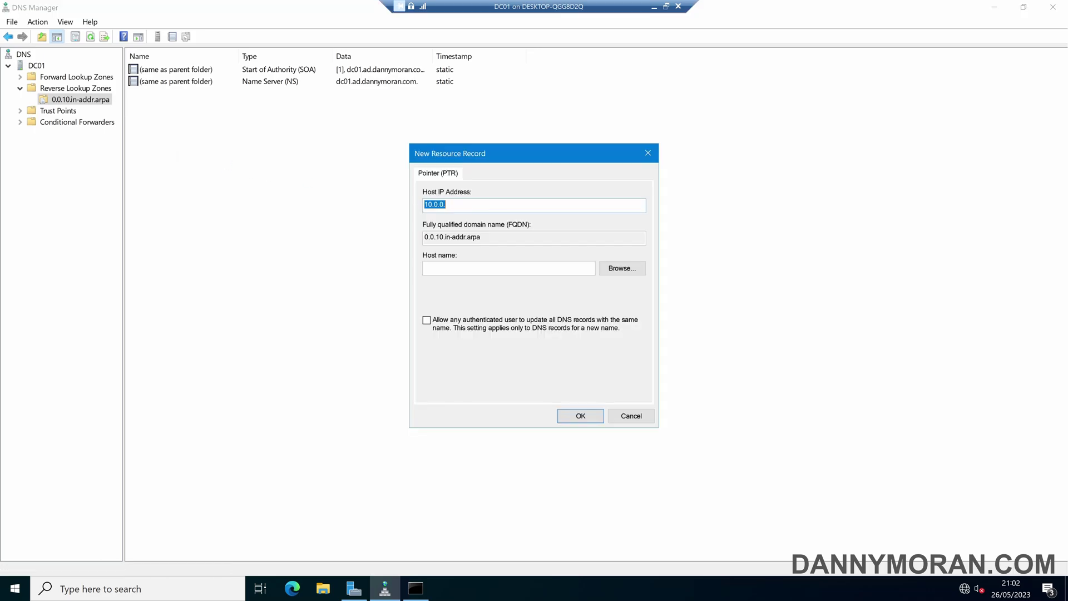
key(End)
click(631, 416)
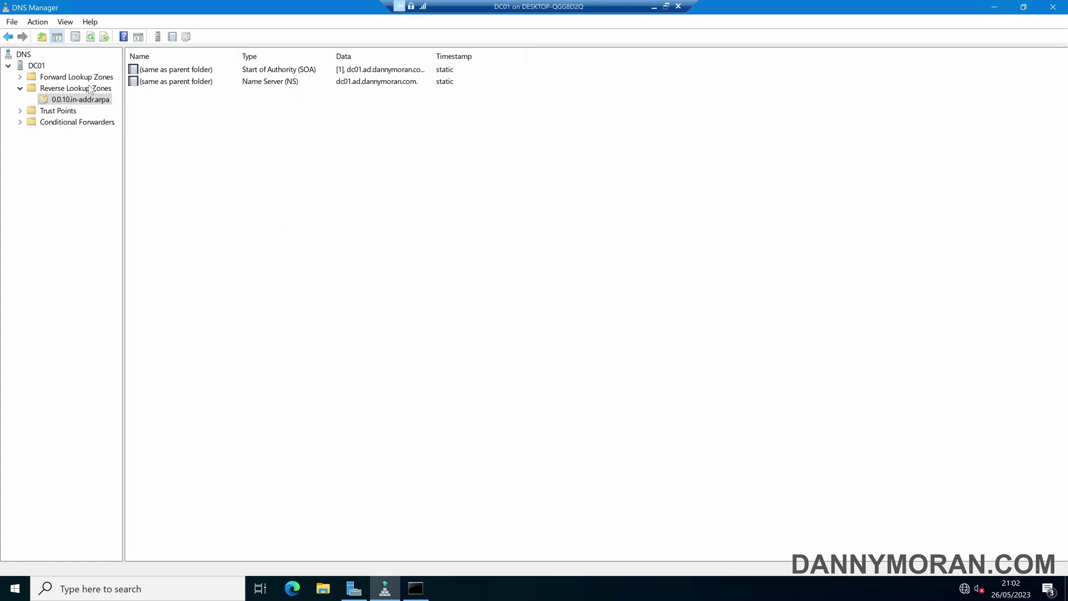
- Enable 'Update associated pointer (PTR) record' on dc01's host record, producing PTR 10.0.0.1
click(21, 77)
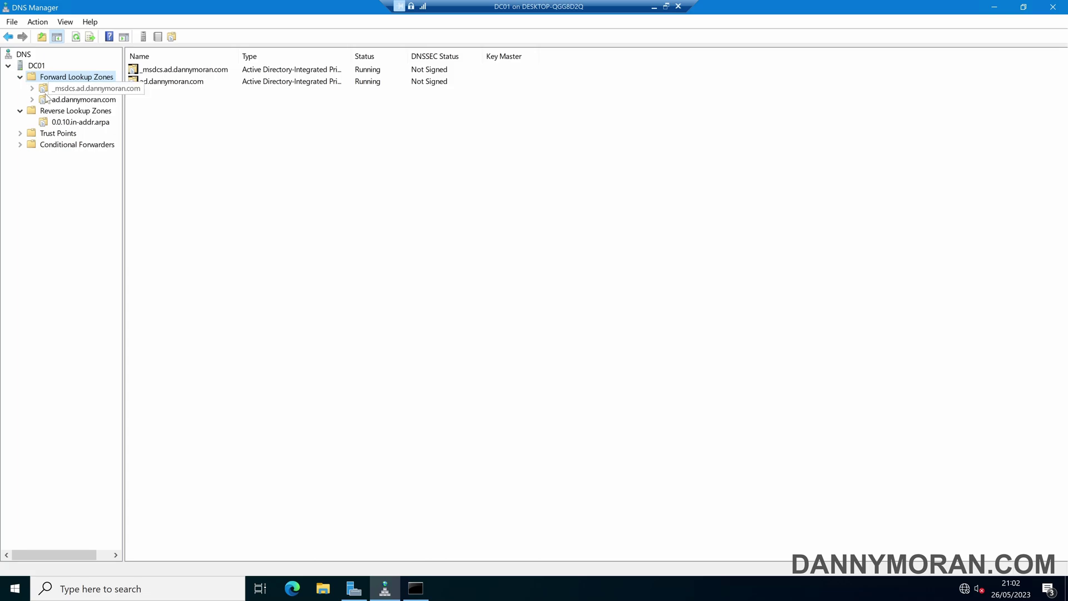
double_click(70, 101)
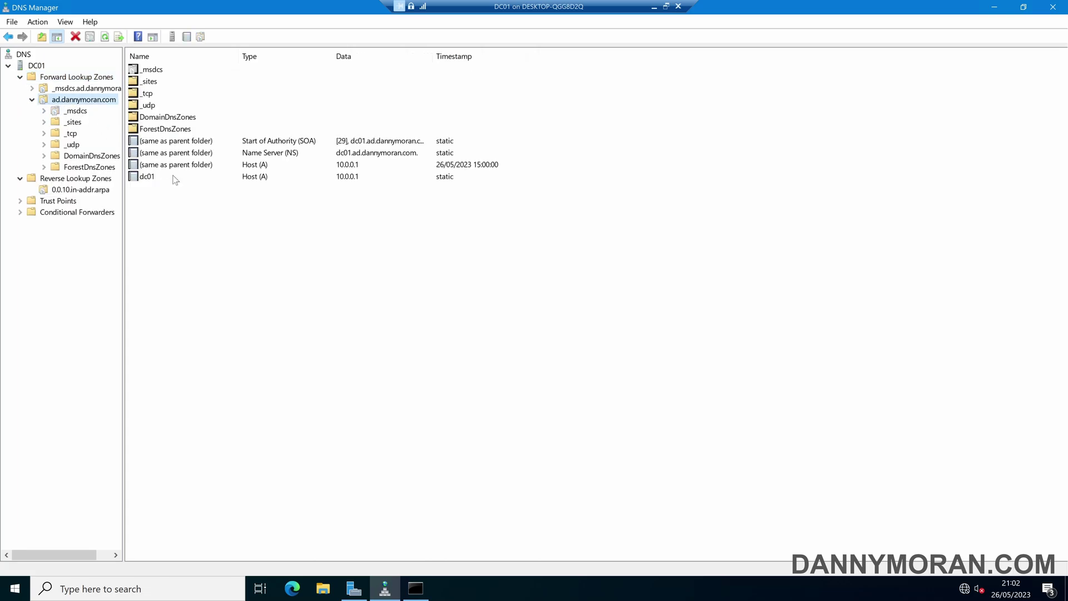
click(170, 178)
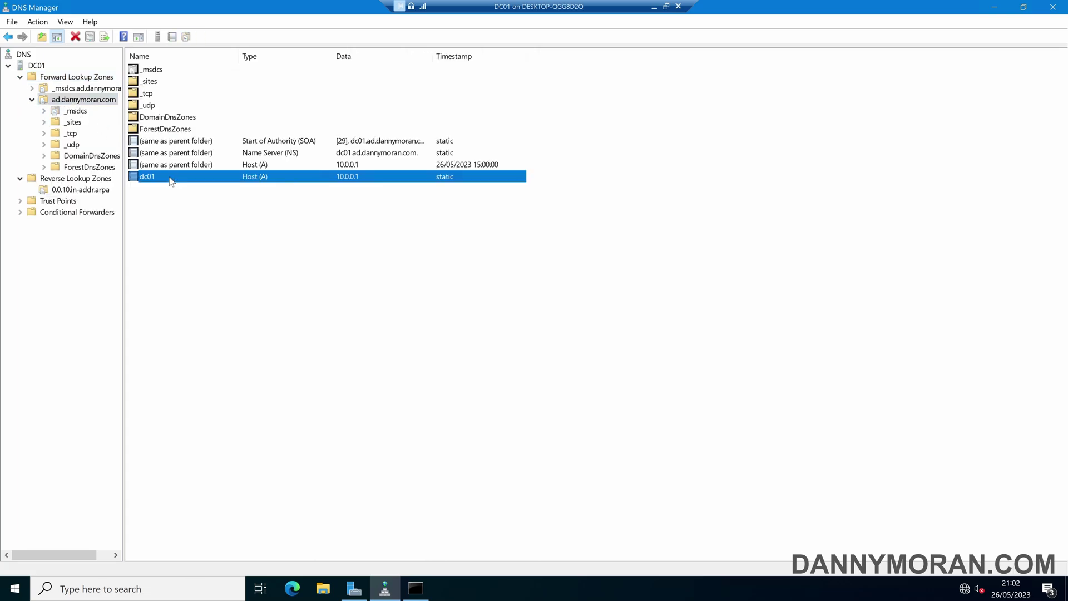
double_click(170, 179)
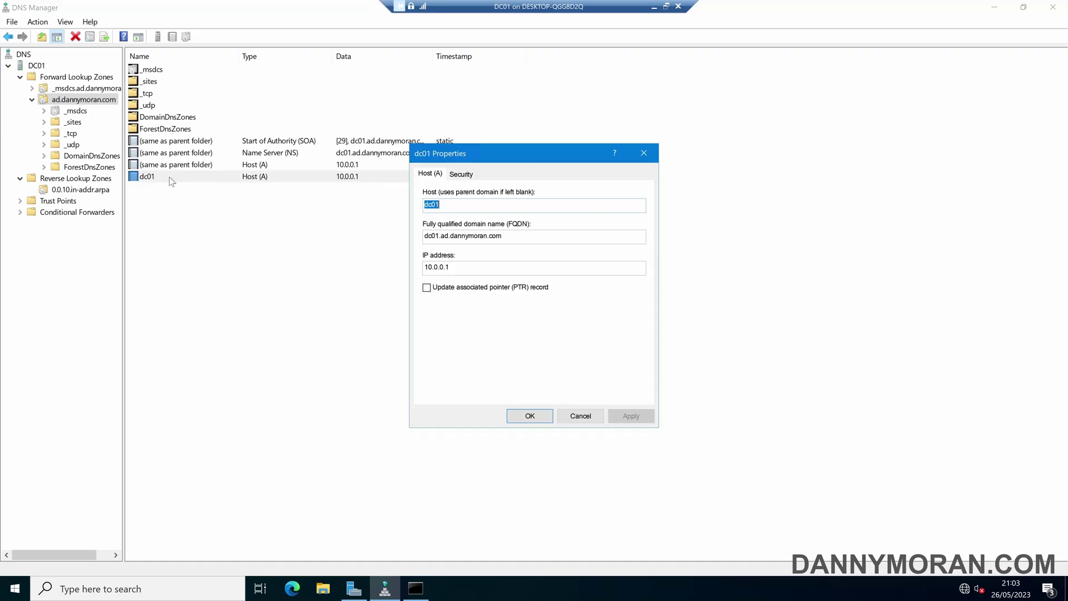
click(488, 290)
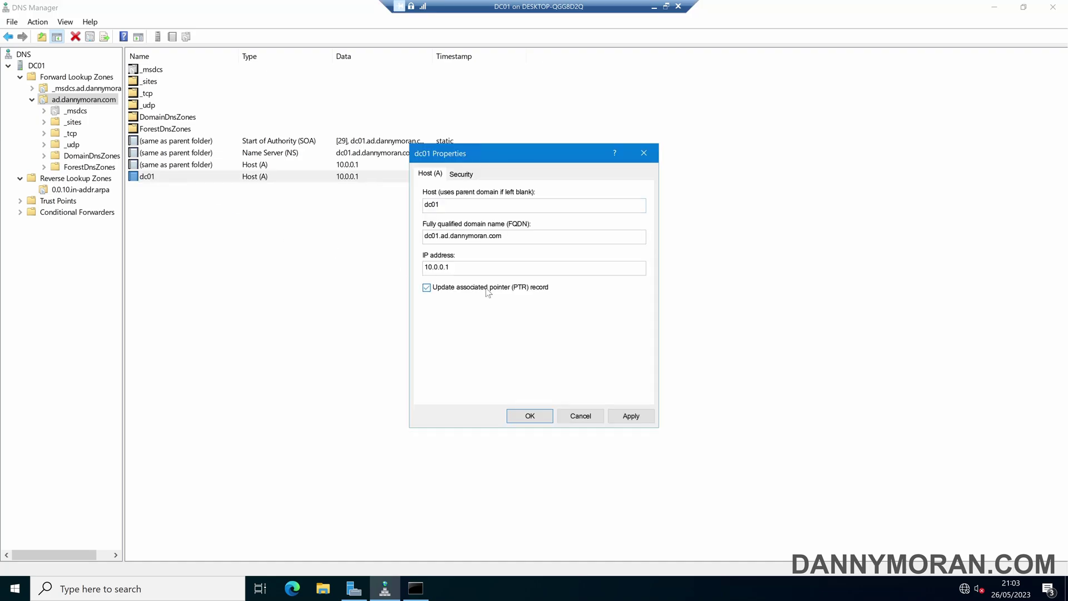
click(631, 416)
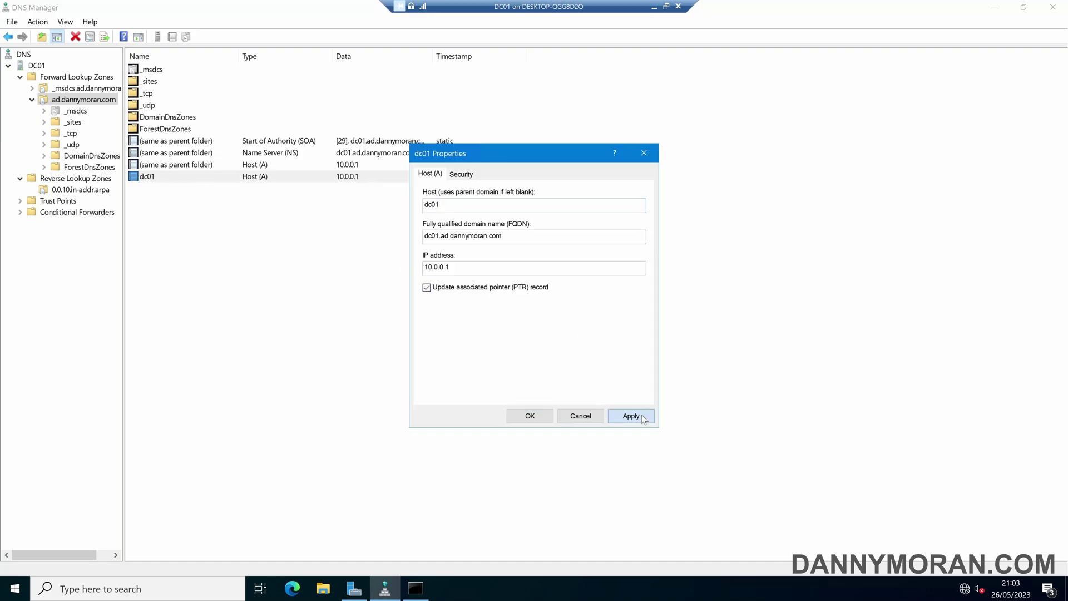
click(530, 417)
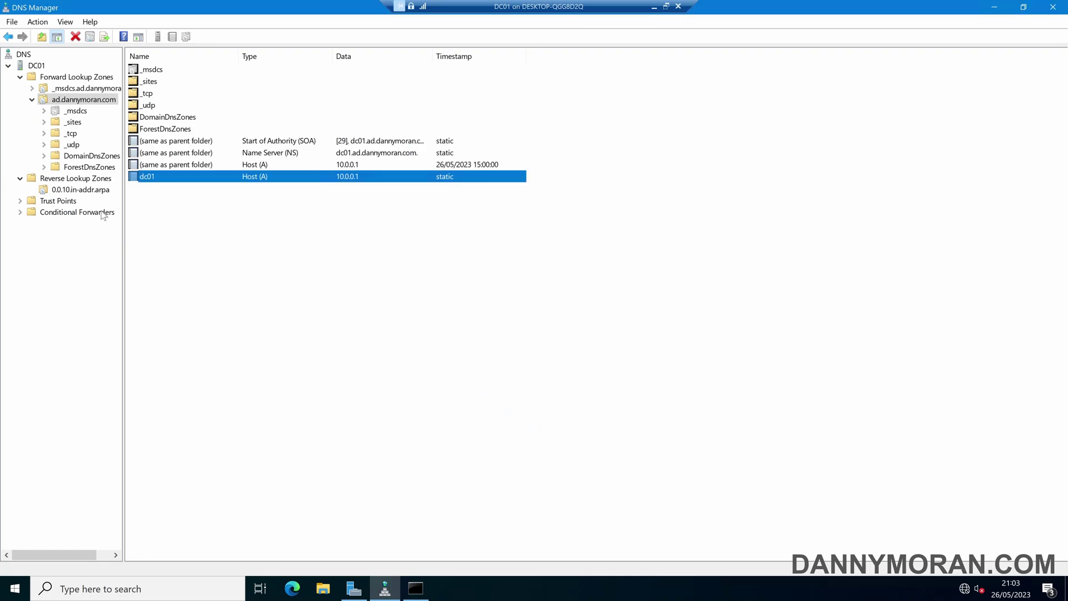
click(94, 190)
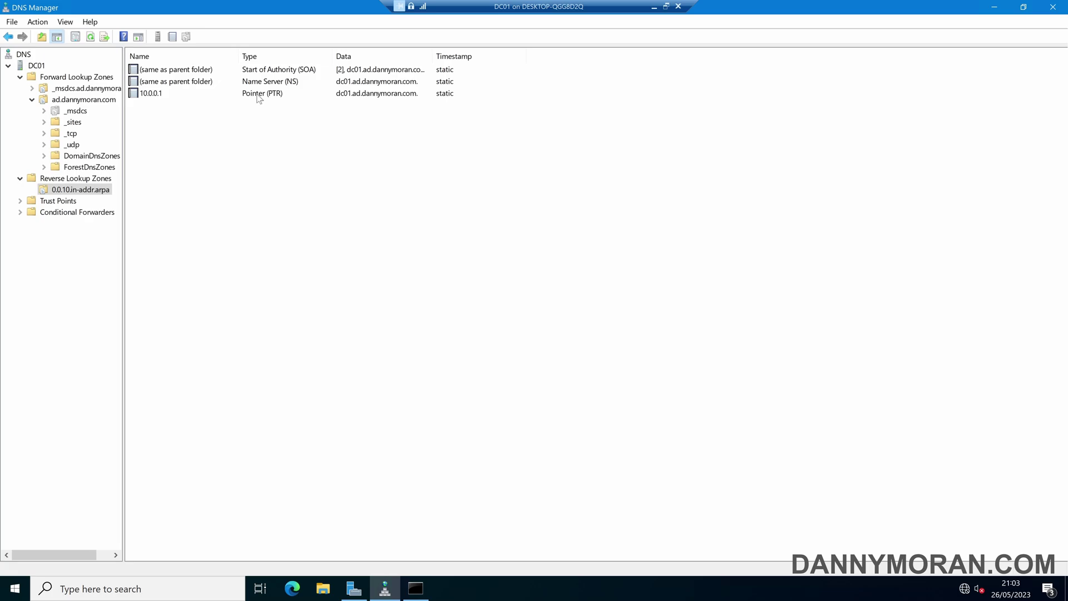
right_click(13, 589)
click(93, 415)
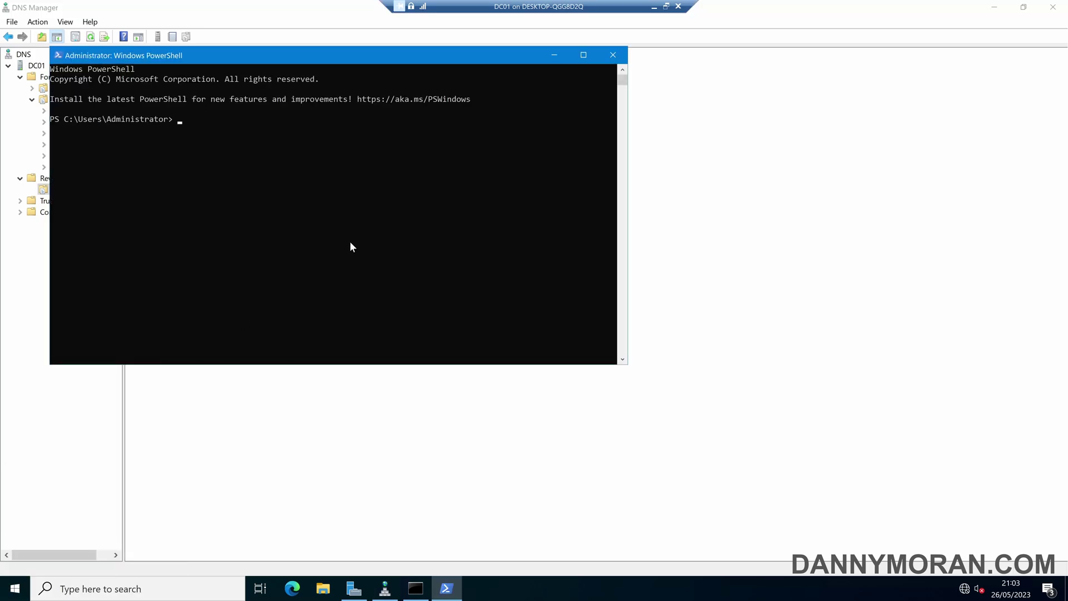
text(nslookup 10.0.0.1)
key(Return)
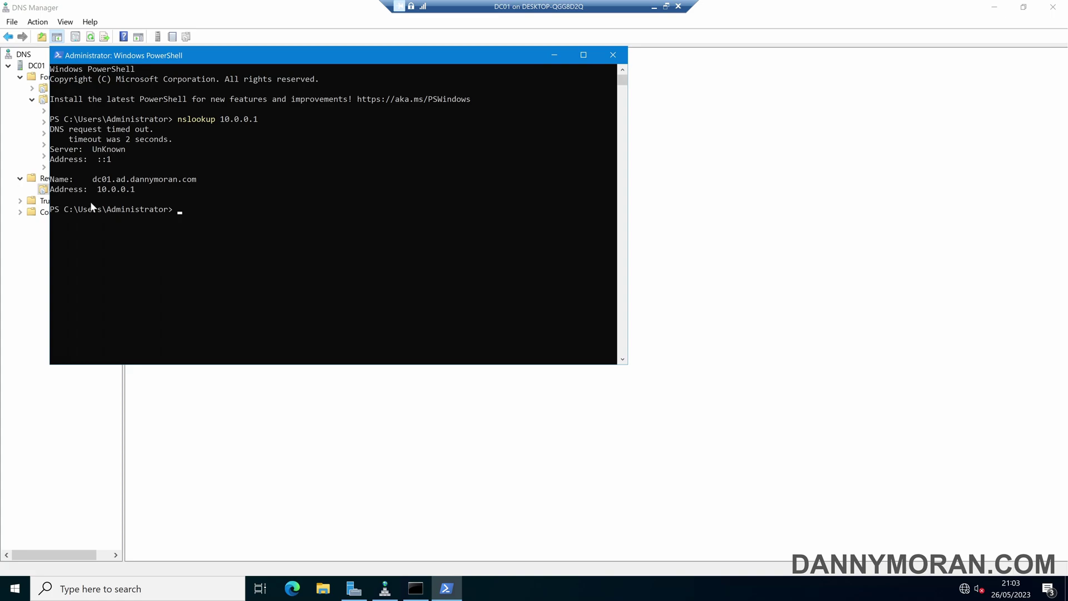
drag(88, 189, 220, 182)
click(90, 179)
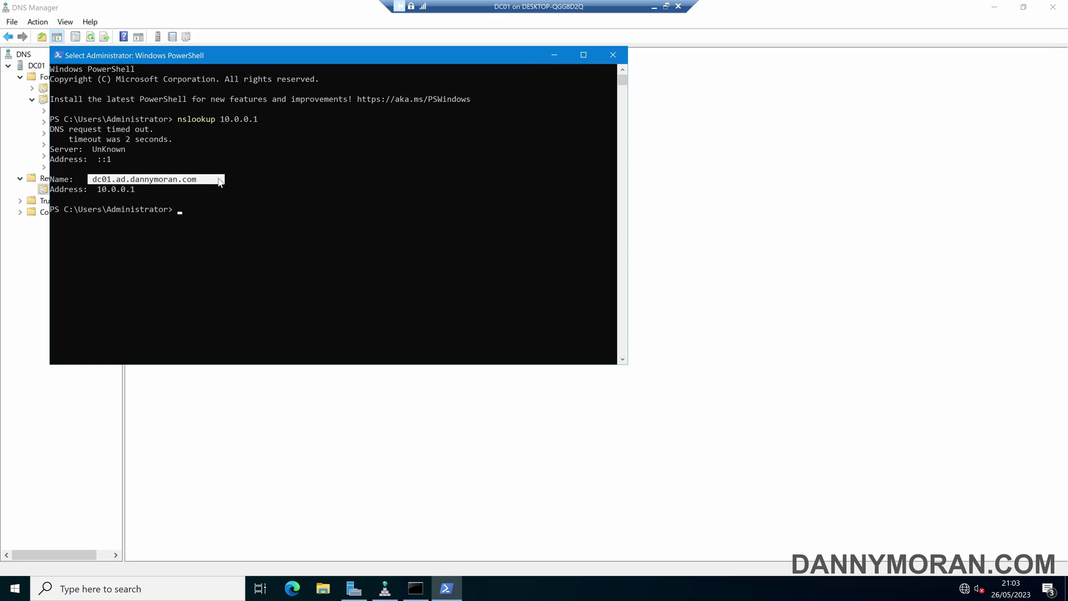
click(218, 181)
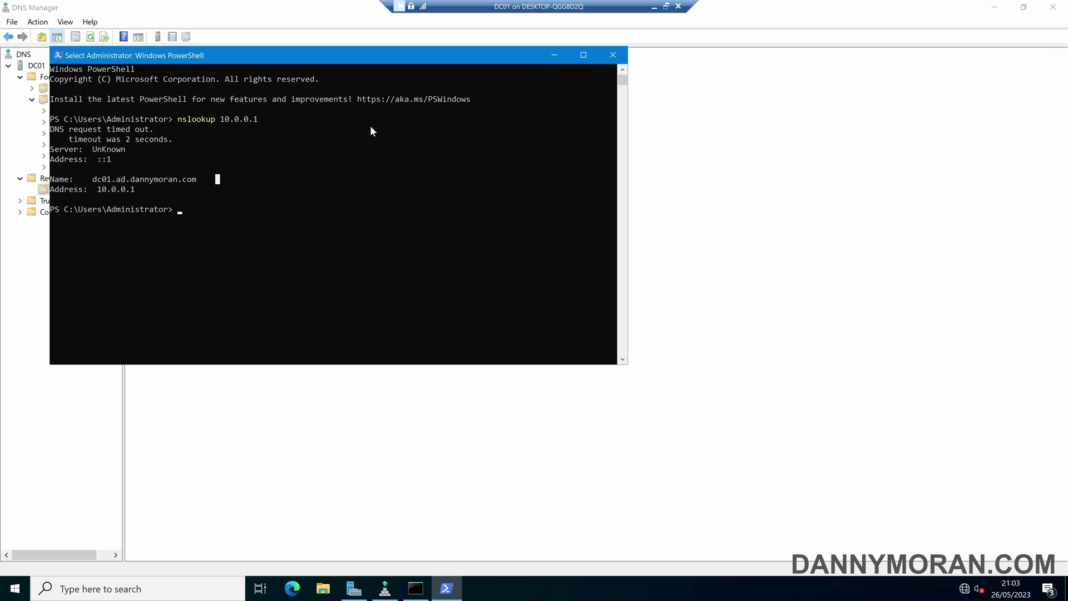
click(612, 56)
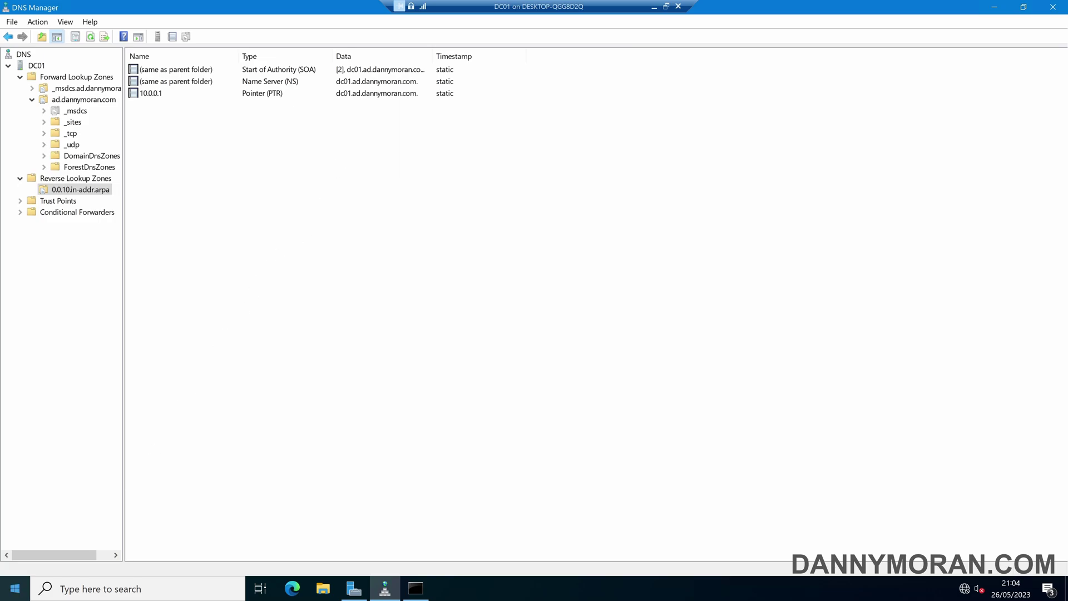
- Launch the DHCP console, maximize it, and expand the dc01 server and its IPv4 node
click(15, 589)
text(dhcp)
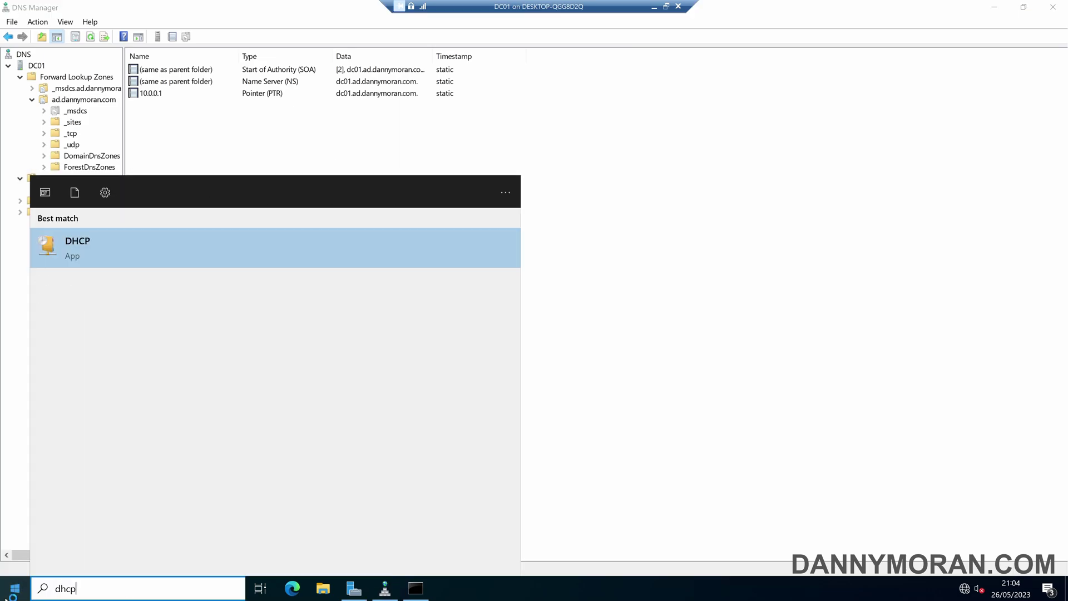
key(Return)
double_click(128, 54)
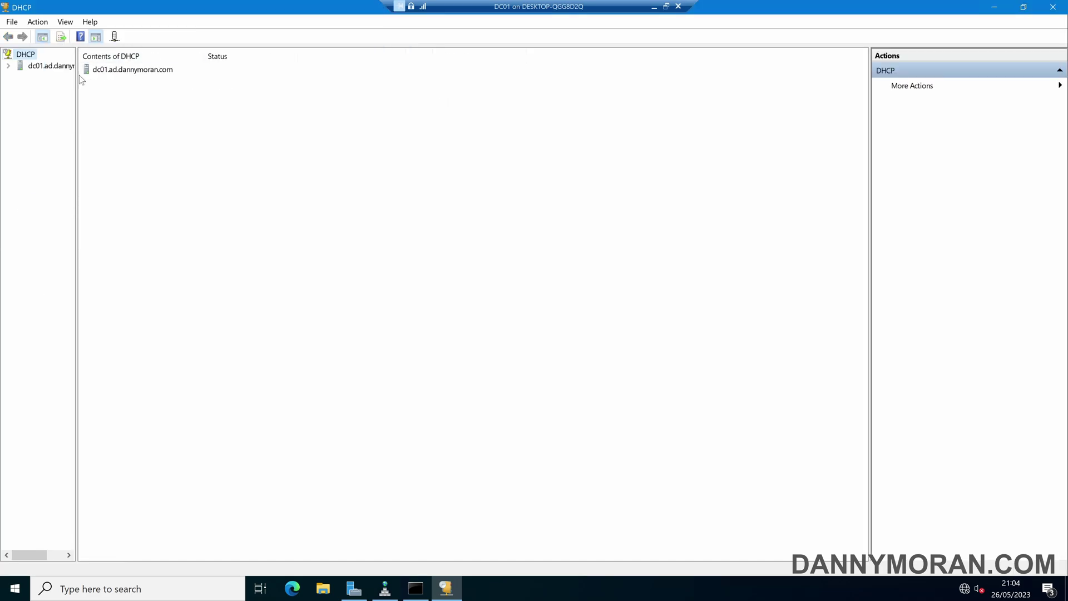
click(50, 68)
double_click(49, 67)
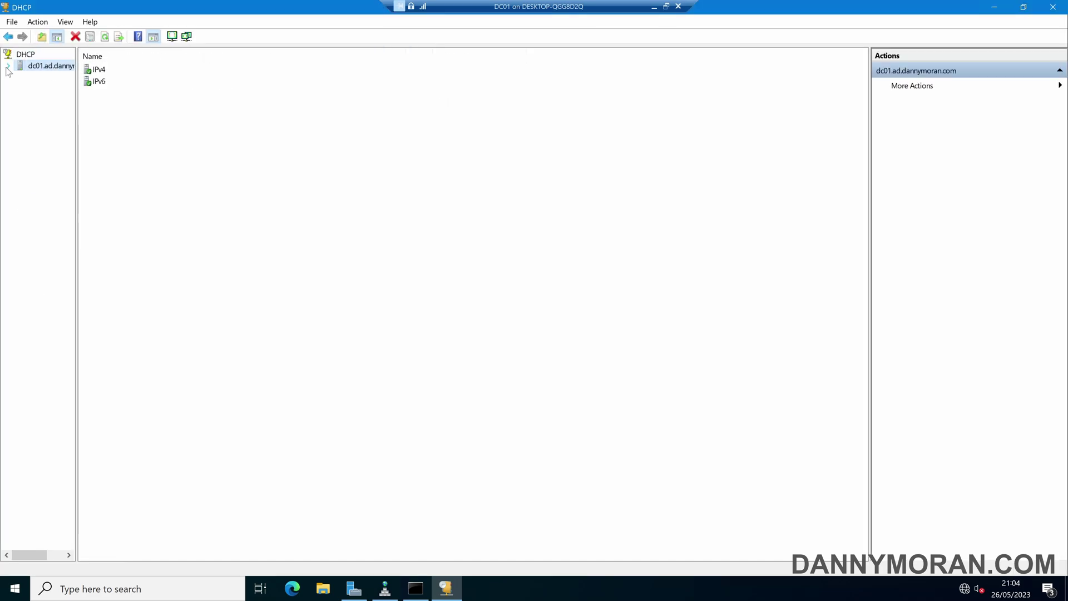
double_click(46, 77)
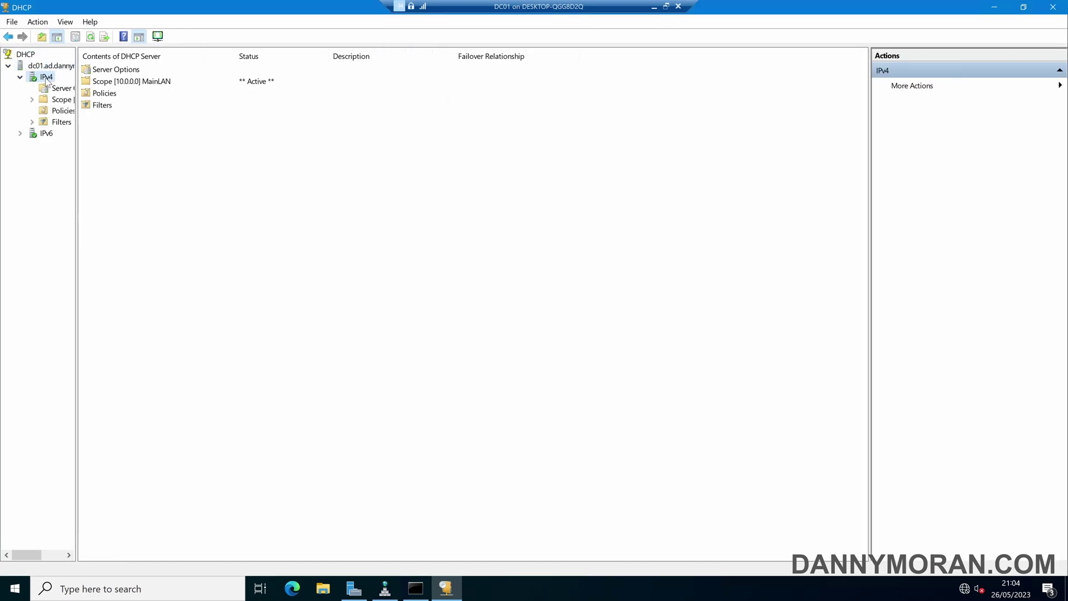
- Review the DNS tab of IPv4 Properties and close it without changes
right_click(48, 80)
click(107, 303)
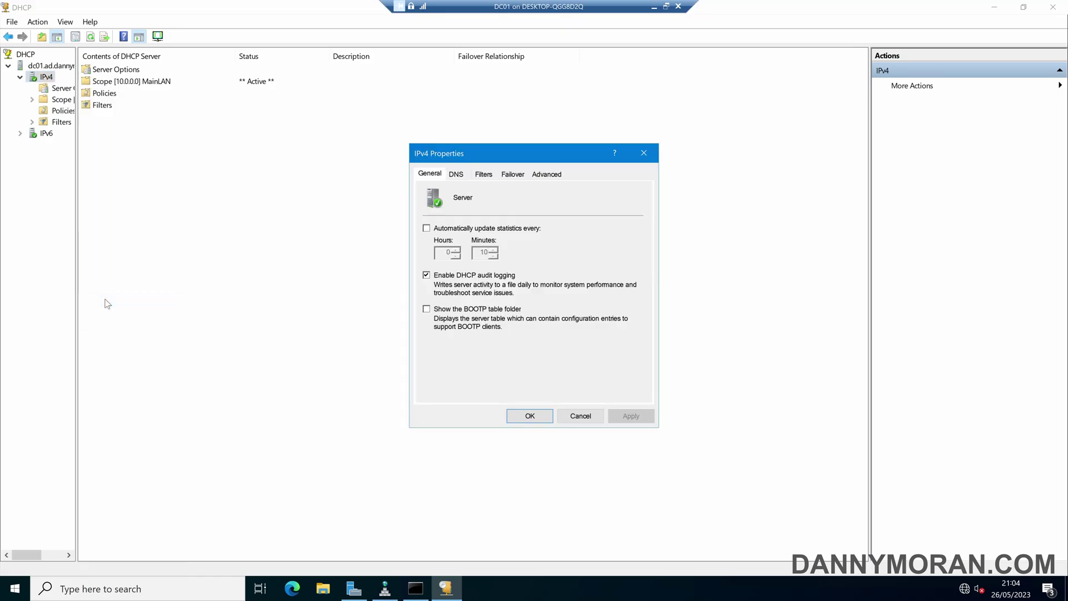
click(456, 175)
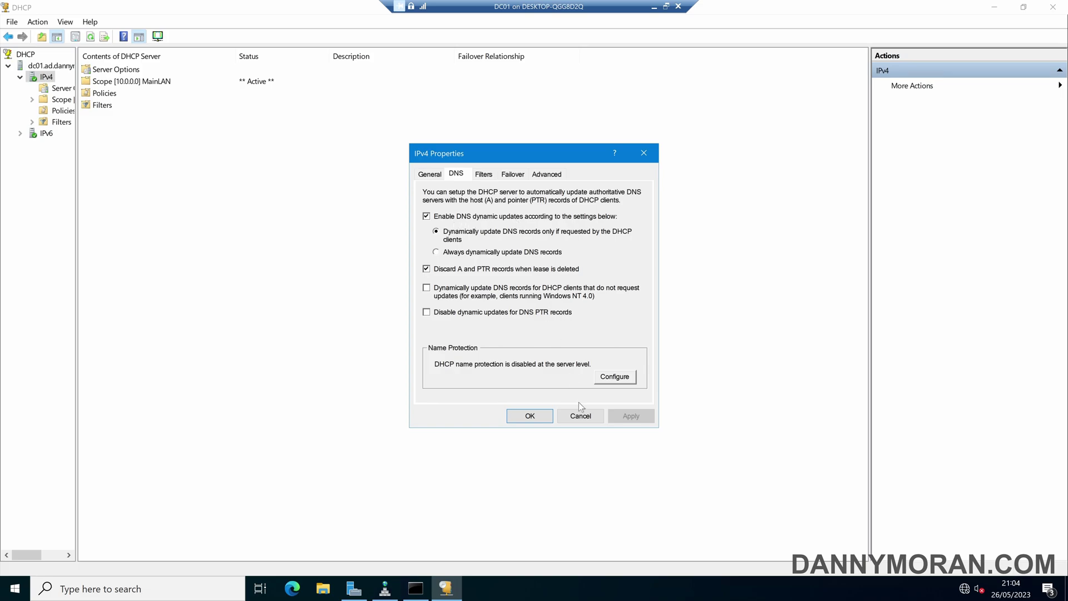
click(582, 417)
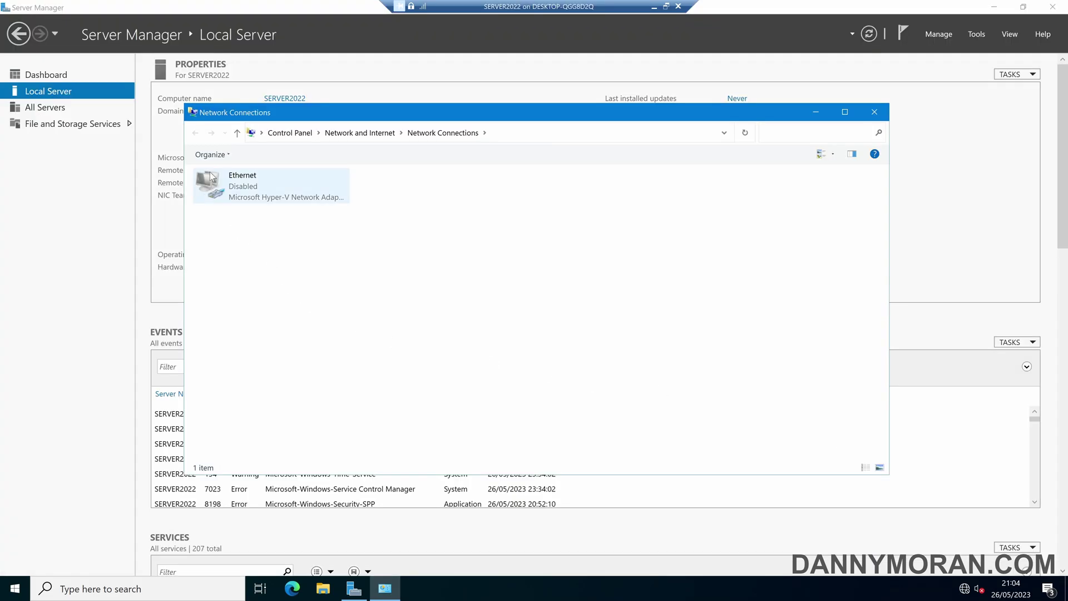
- Enable the disabled Ethernet adapter, then expand the MainLAN scope in DHCP
click(232, 188)
right_click(232, 188)
click(262, 193)
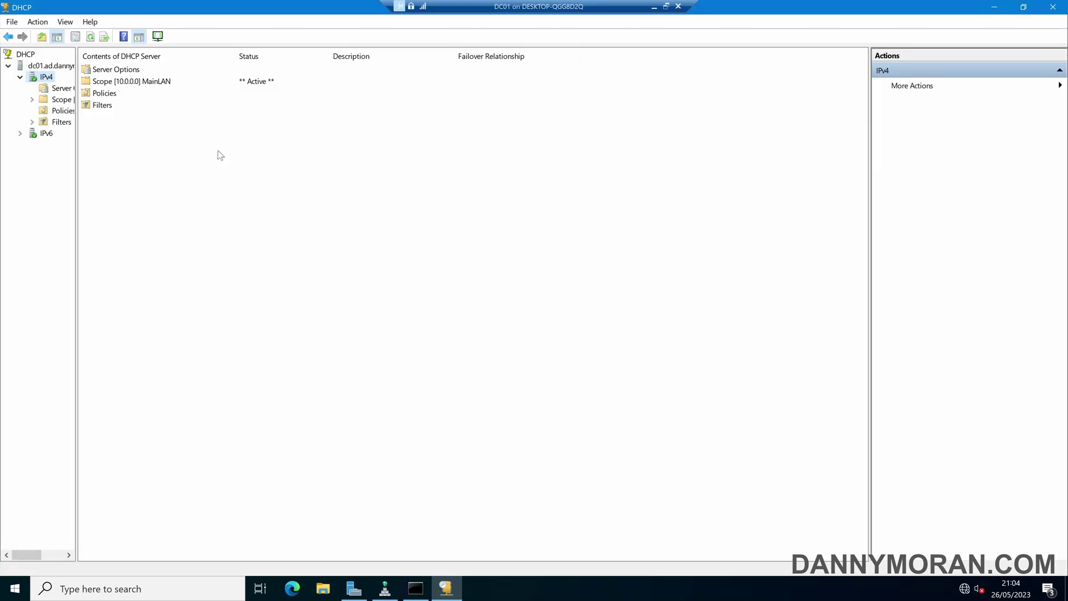
click(33, 99)
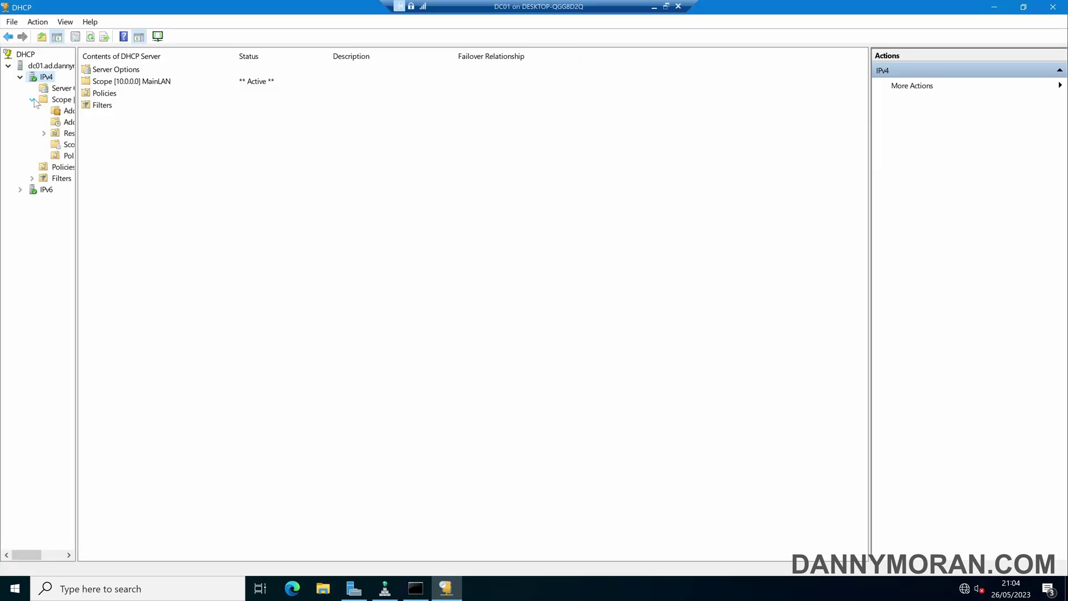
- Show the MainLAN scope's Address Pool, then Address Leases listing 10.0.0.101 for SERVER2022
click(67, 111)
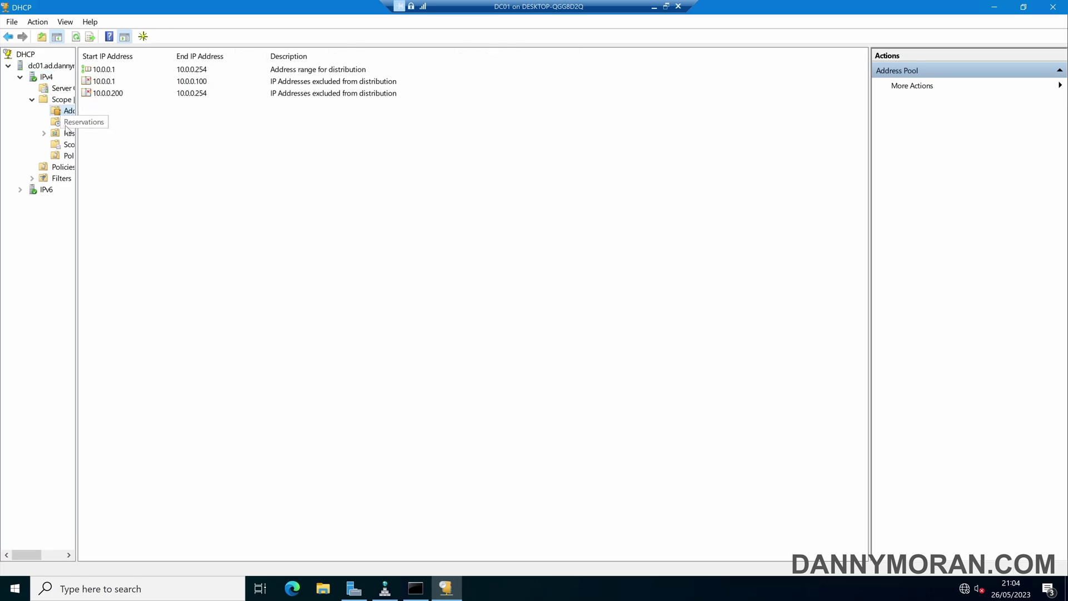
click(67, 122)
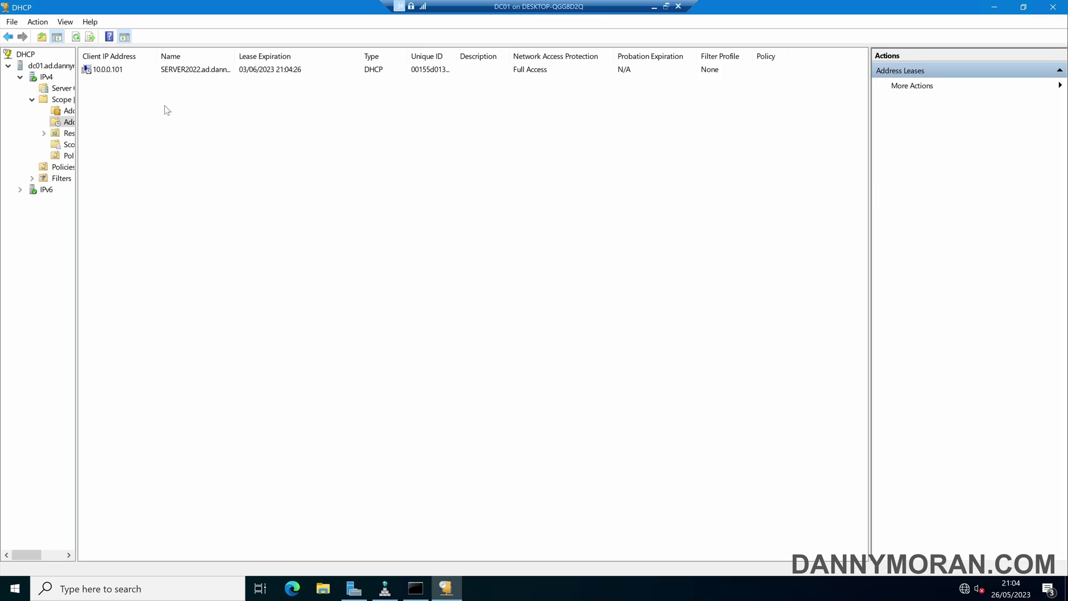
- Refresh the reverse zone in DNS Manager and widen the Data column to read PTR 10.0.0.101 → SERVER2022
mouse_move(400, 589)
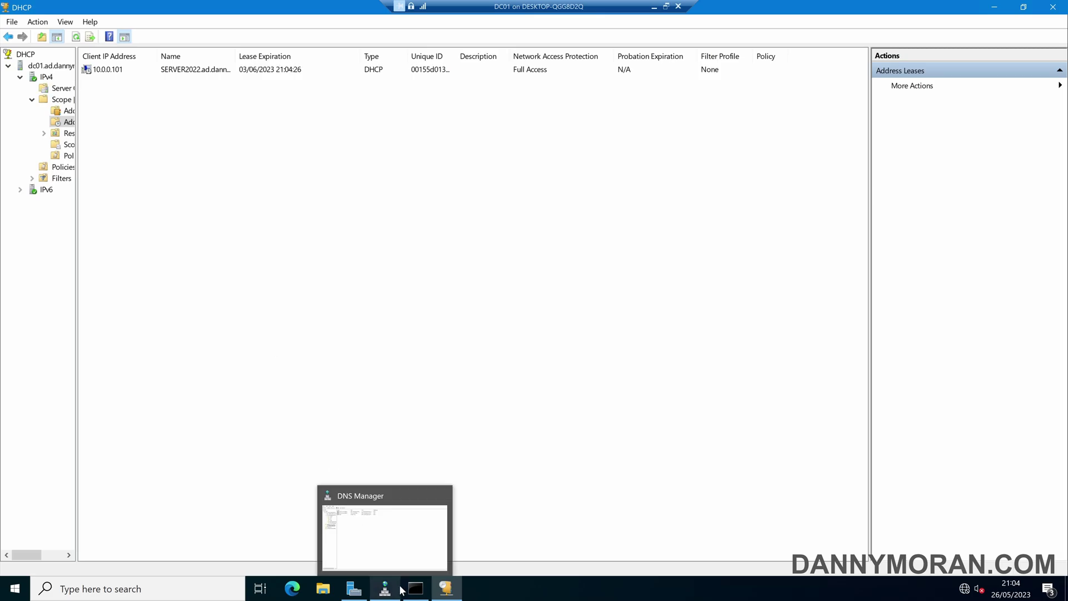
click(389, 542)
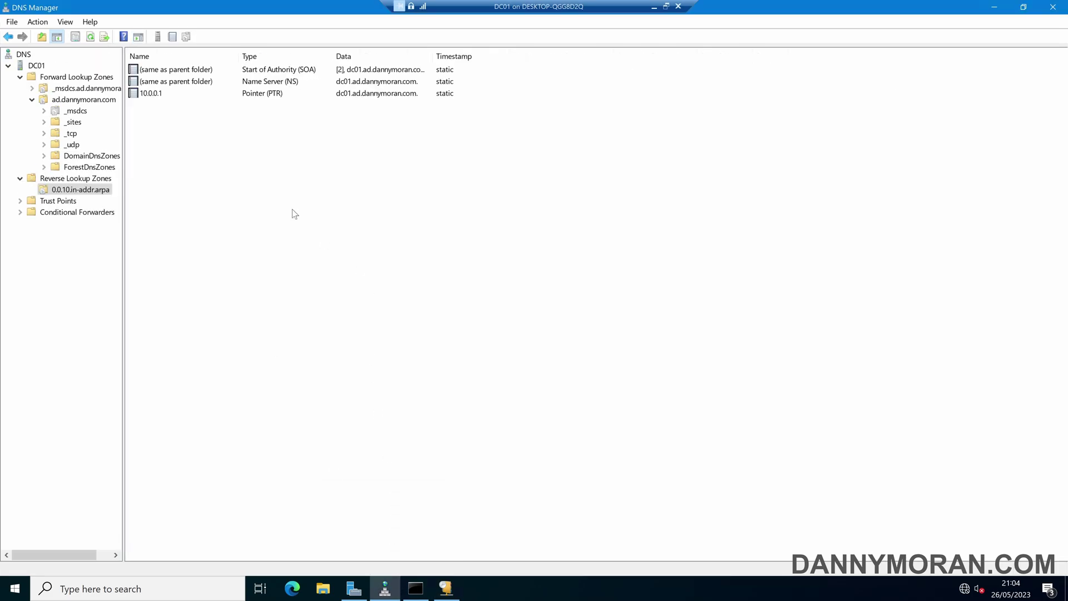
key(F5)
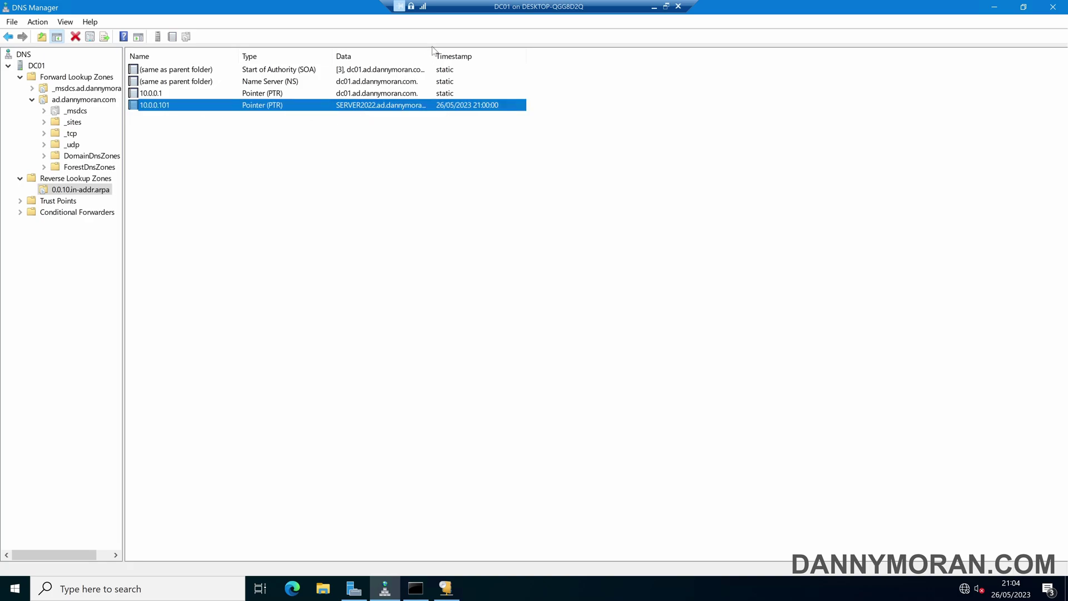
drag(432, 50, 479, 52)
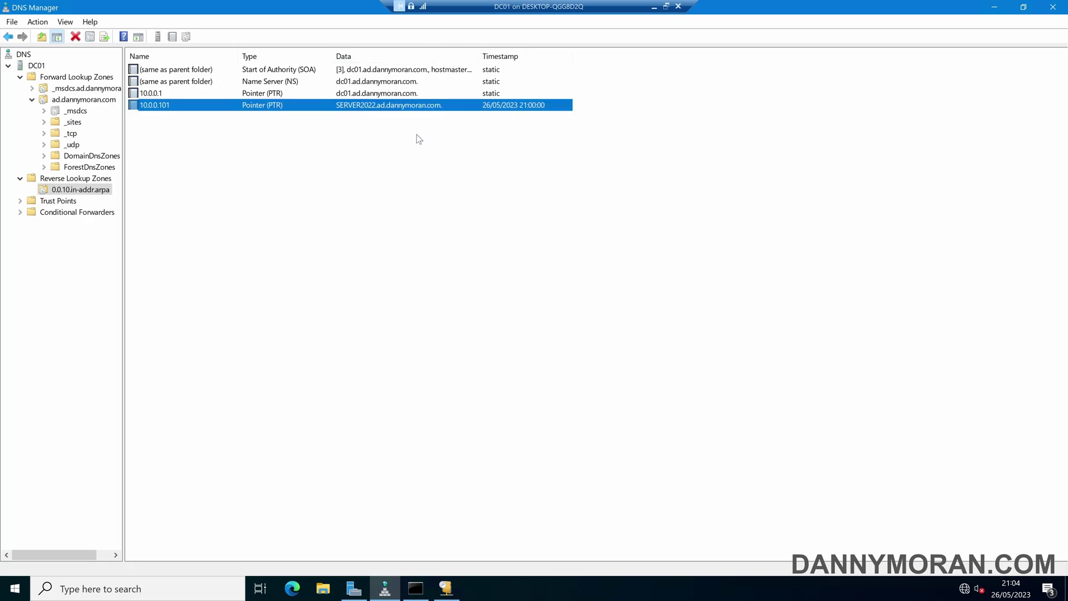
click(416, 136)
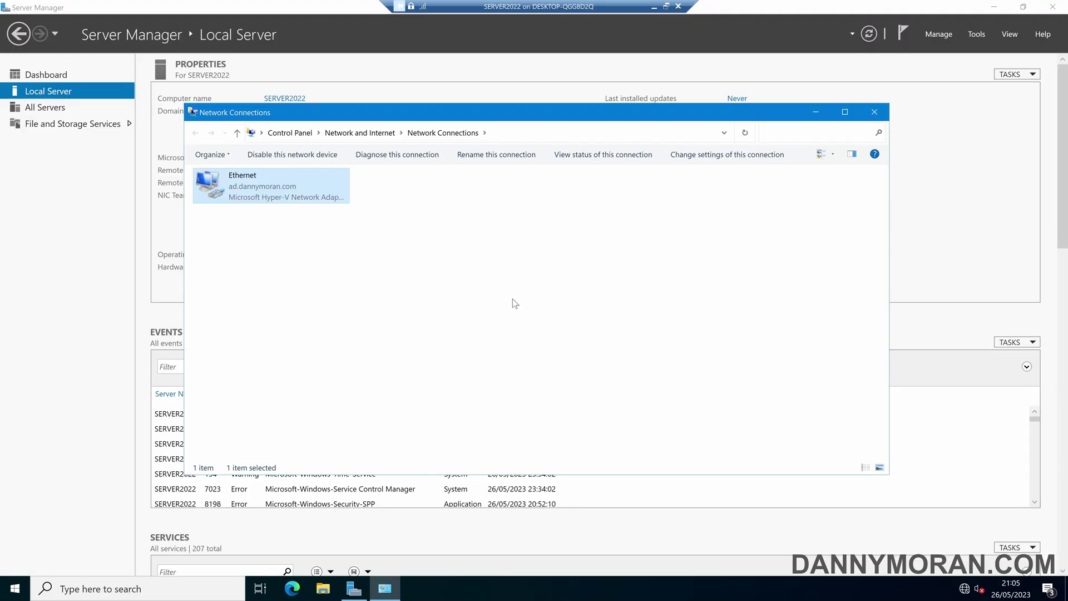
click(363, 226)
- Give Ethernet IPv4 static address 10.0.0.30, mask 255.255.255.0, gateway 10.0.0.254, DNS 10.0.0.1
click(230, 184)
right_click(231, 181)
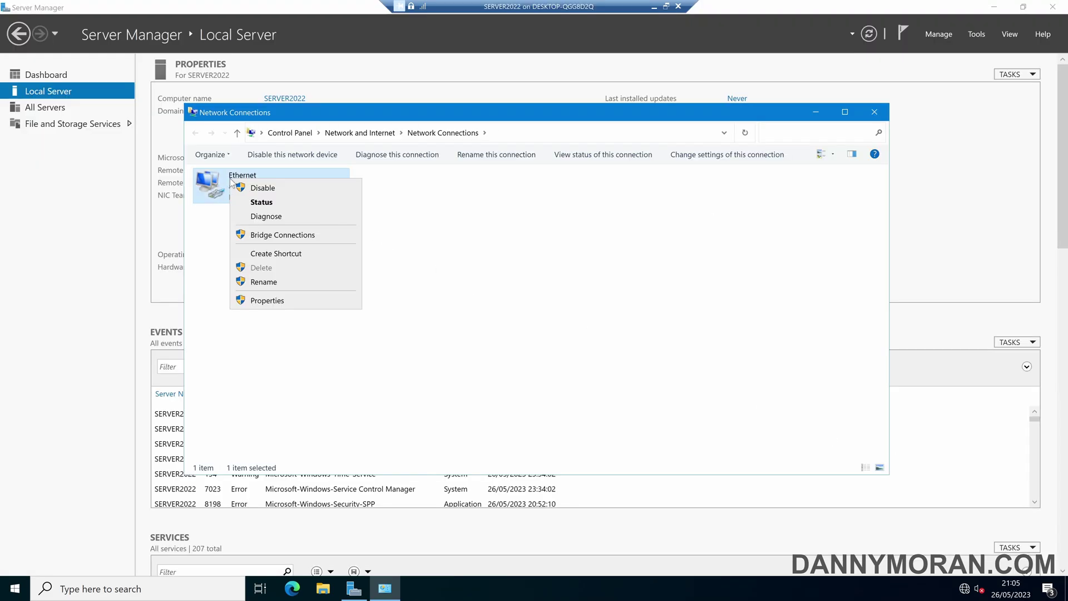
click(286, 303)
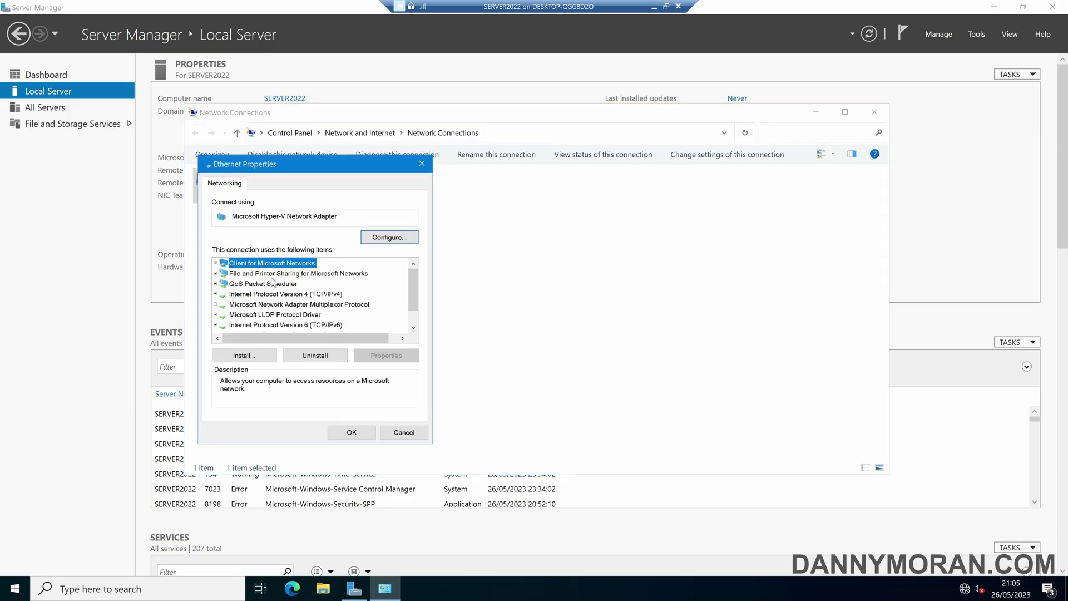
double_click(279, 294)
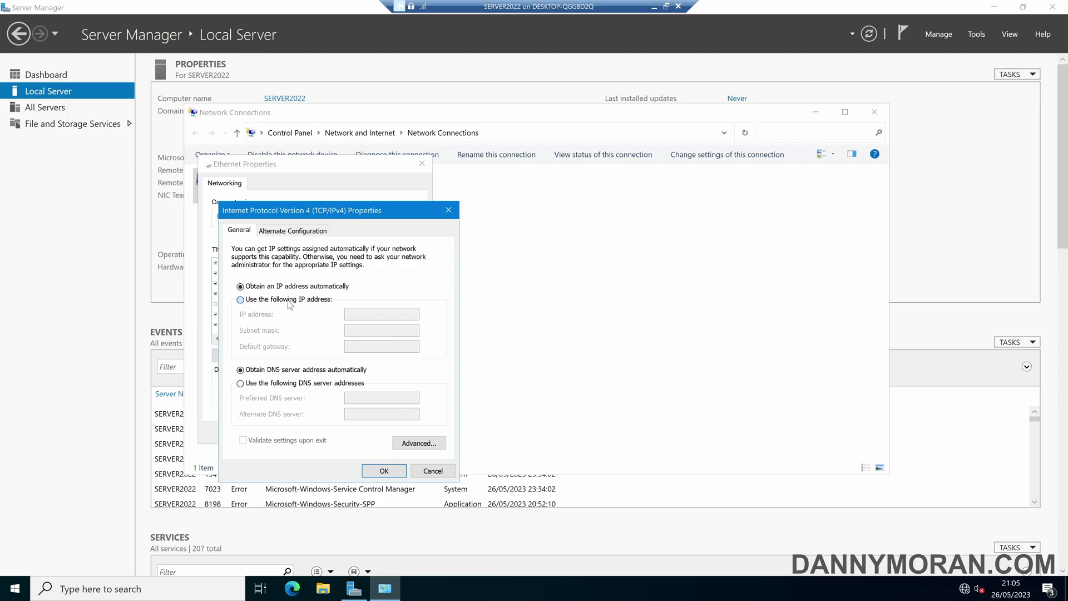
click(287, 300)
text(1)
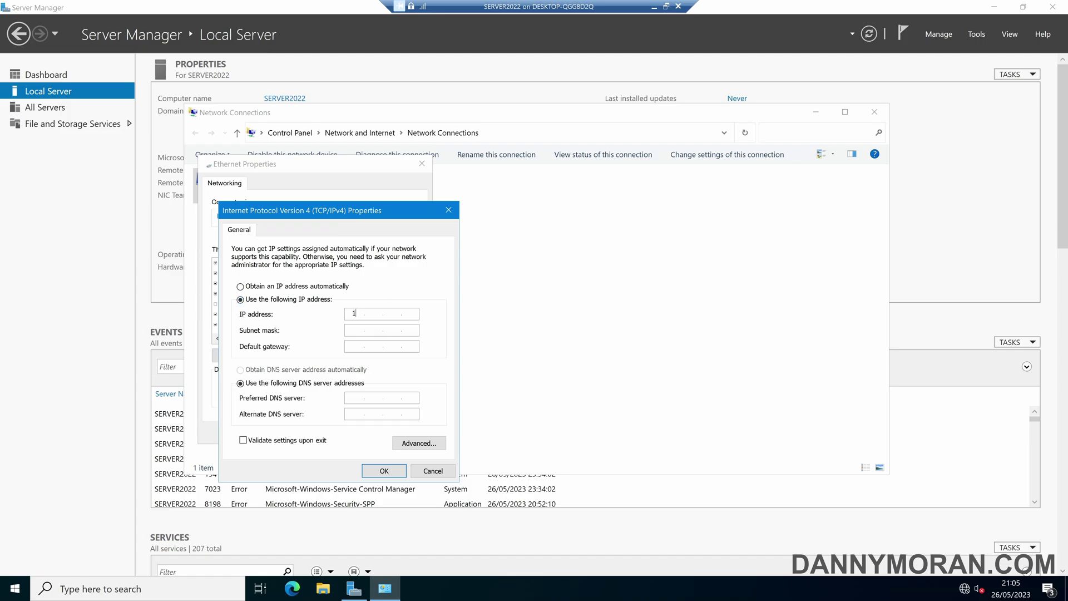
text(0.0.0.30)
key(Tab)
text(255.255.255)
key(Tab)
text(10.0.0.254)
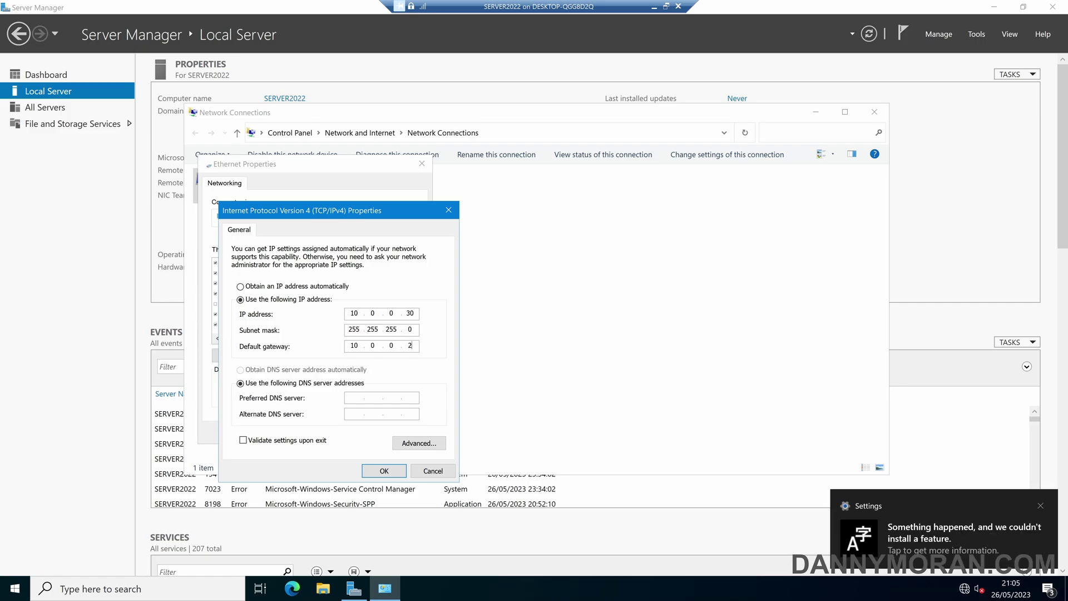
key(Tab)
key(Tab)
text(10)
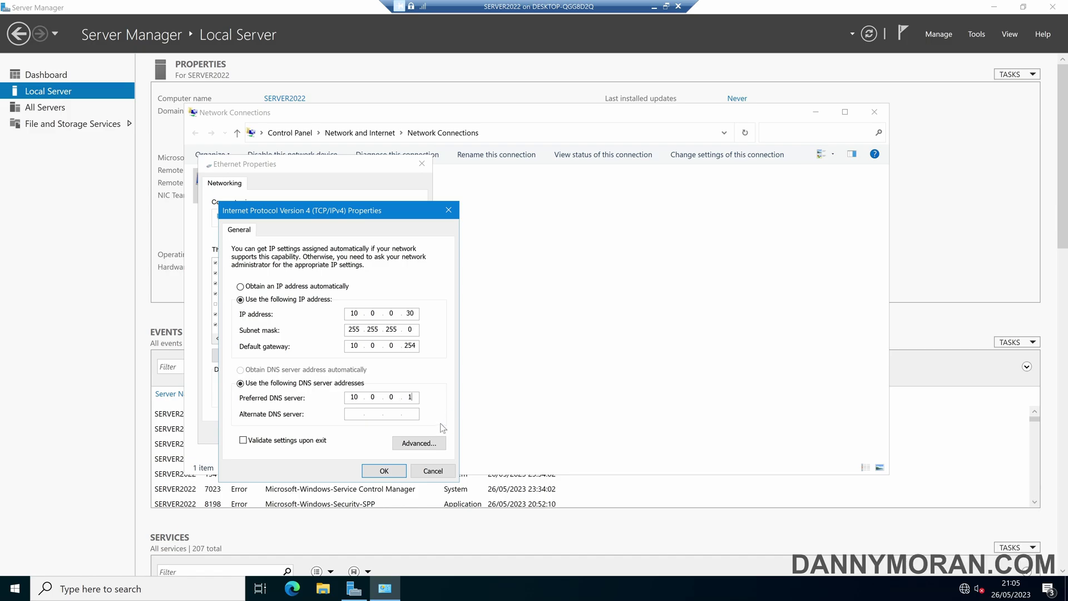
- Keep 'Register this connection's addresses in DNS' enabled and apply the static IPv4 configuration
click(418, 443)
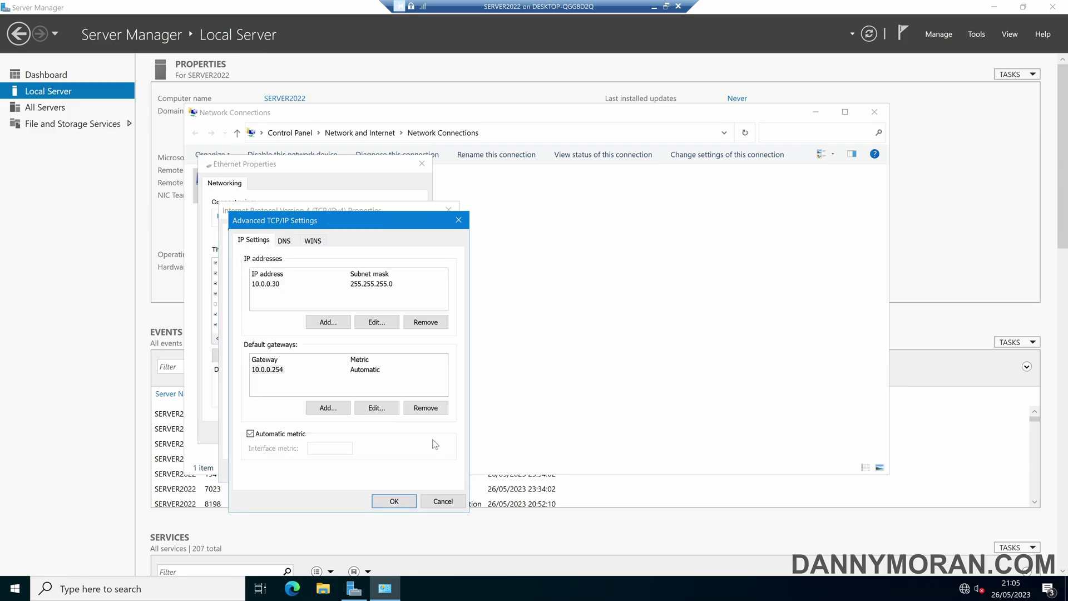
click(292, 245)
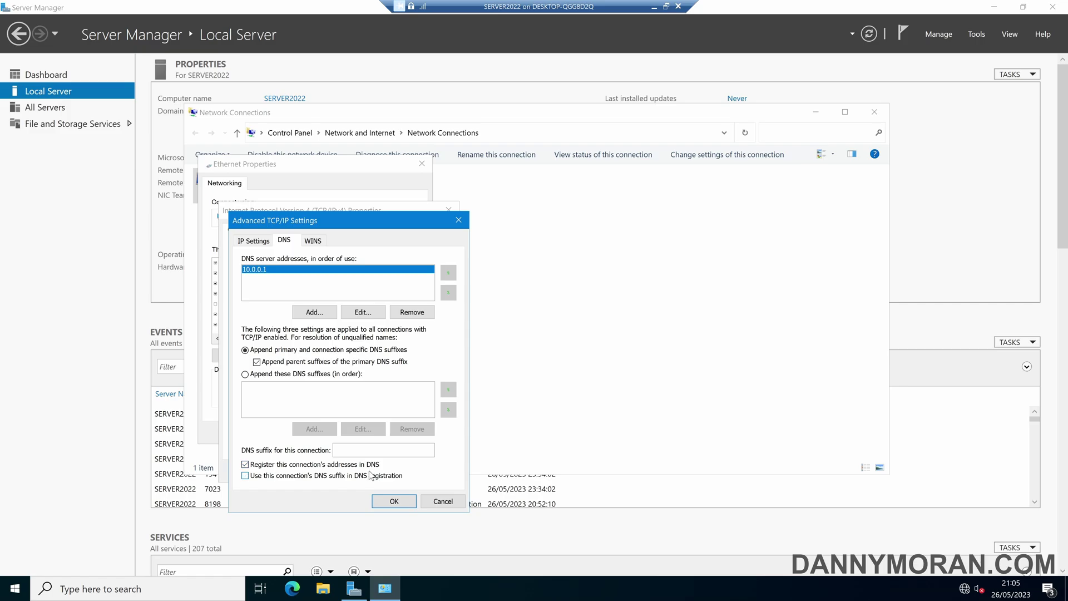
click(396, 502)
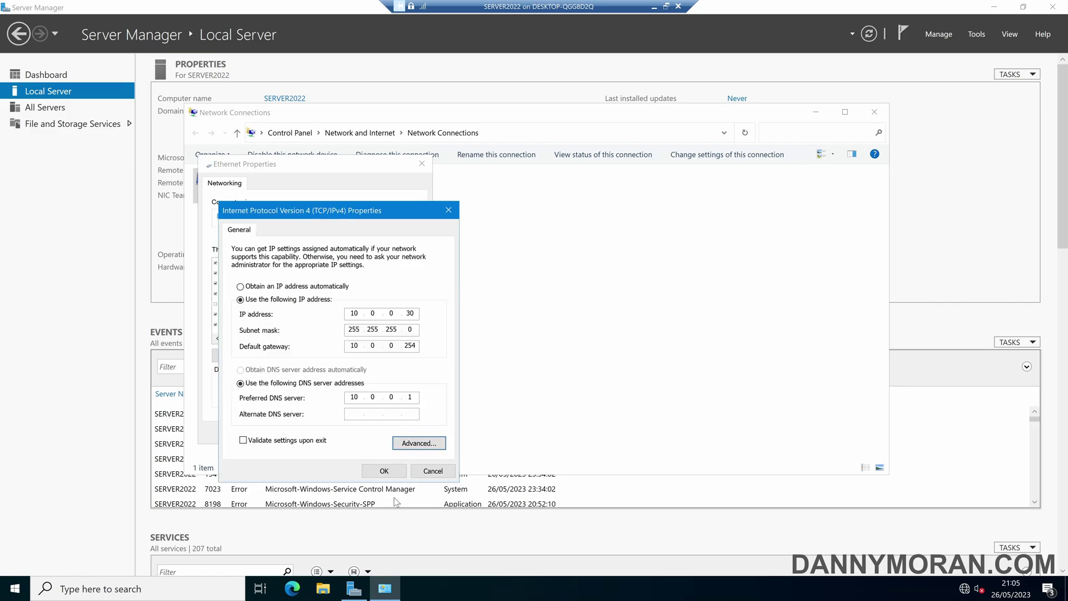
click(391, 469)
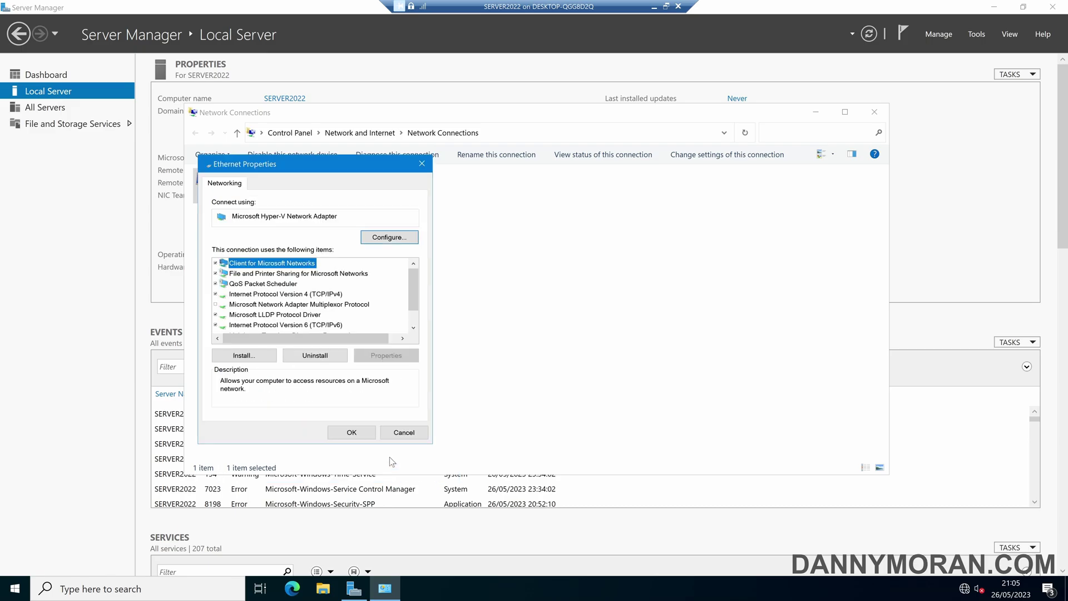
click(368, 438)
click(345, 320)
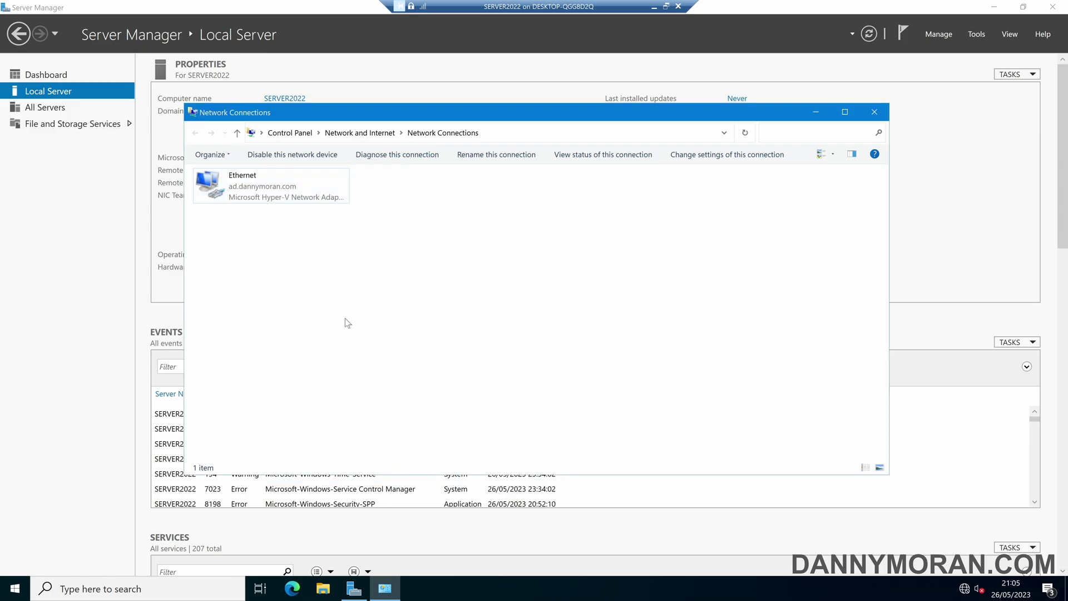
- Refresh Network Connections, delete the 10.0.0.101 DHCP lease, and return to DNS Manager
click(752, 133)
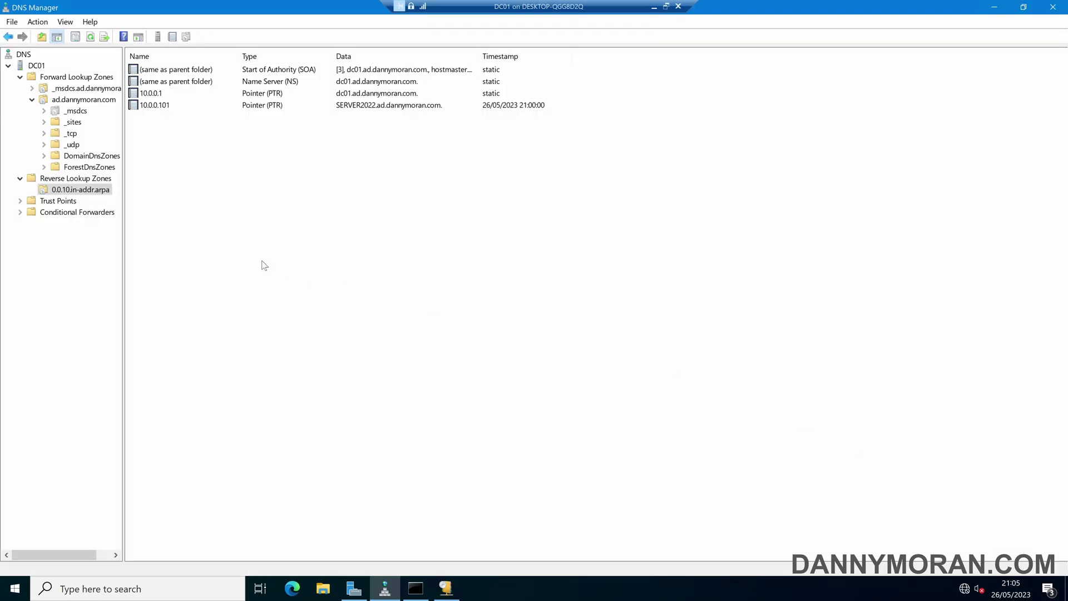
click(446, 589)
key(F5)
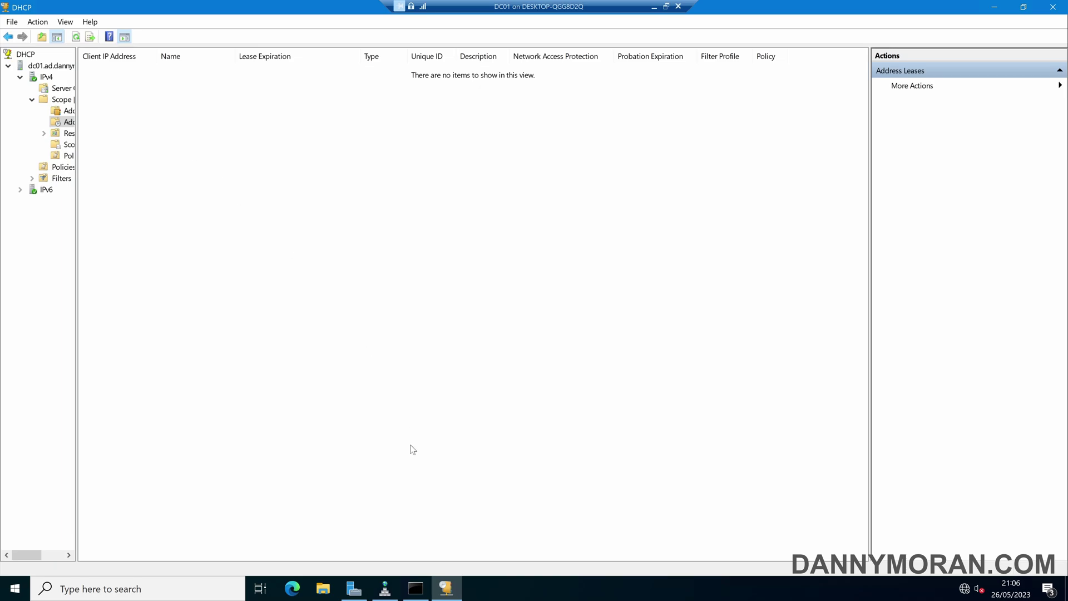
click(386, 590)
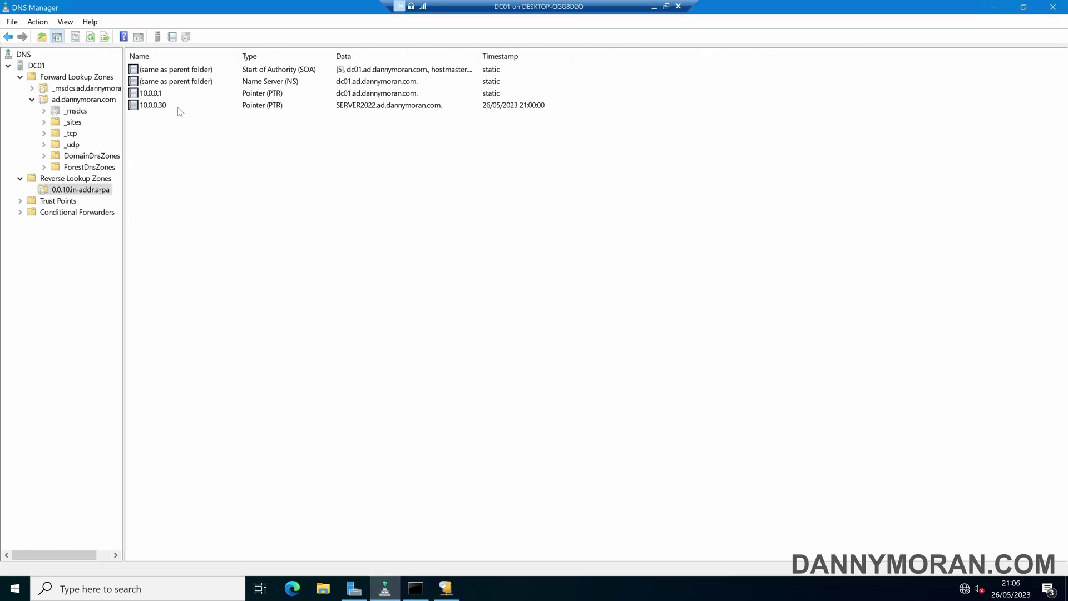
- Inspect the new 10.0.0.30 PTR record for SERVER2022.ad.dannymoran.com in 0.0.10.in-addr.arpa
click(179, 109)
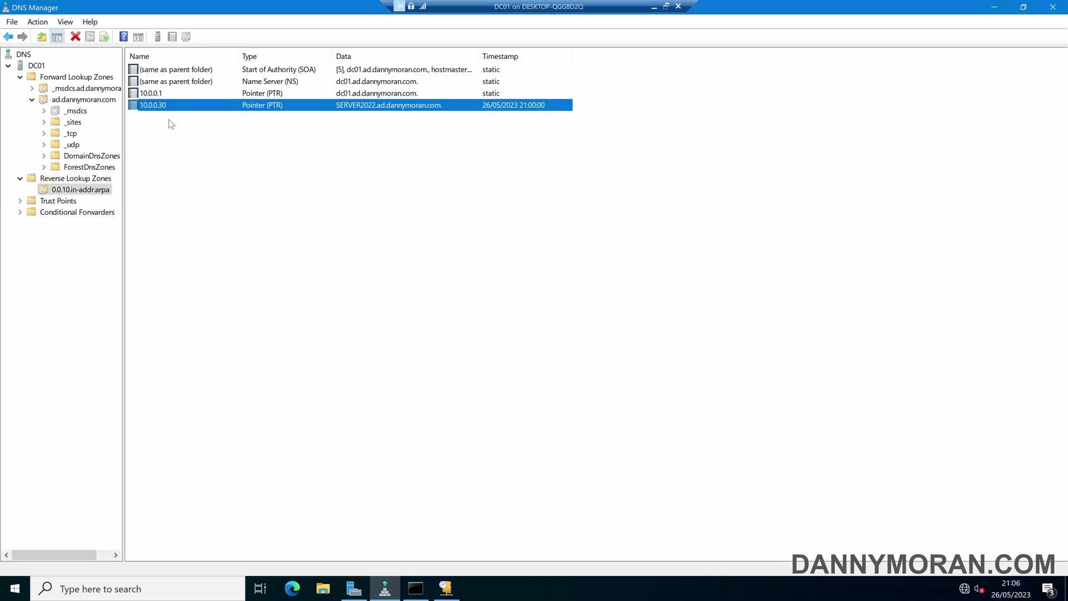
click(173, 128)
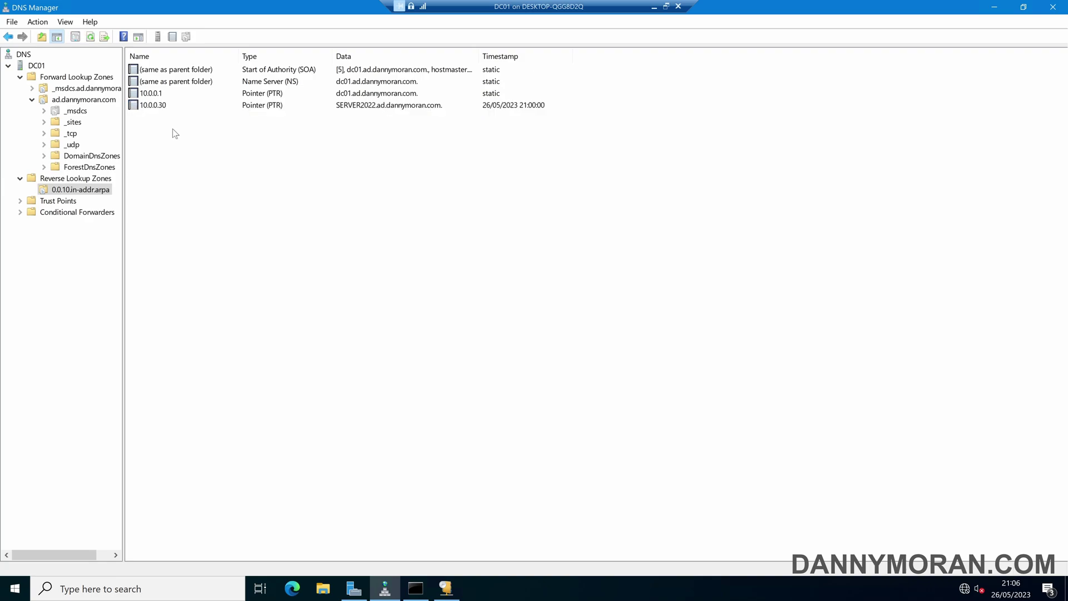
click(178, 107)
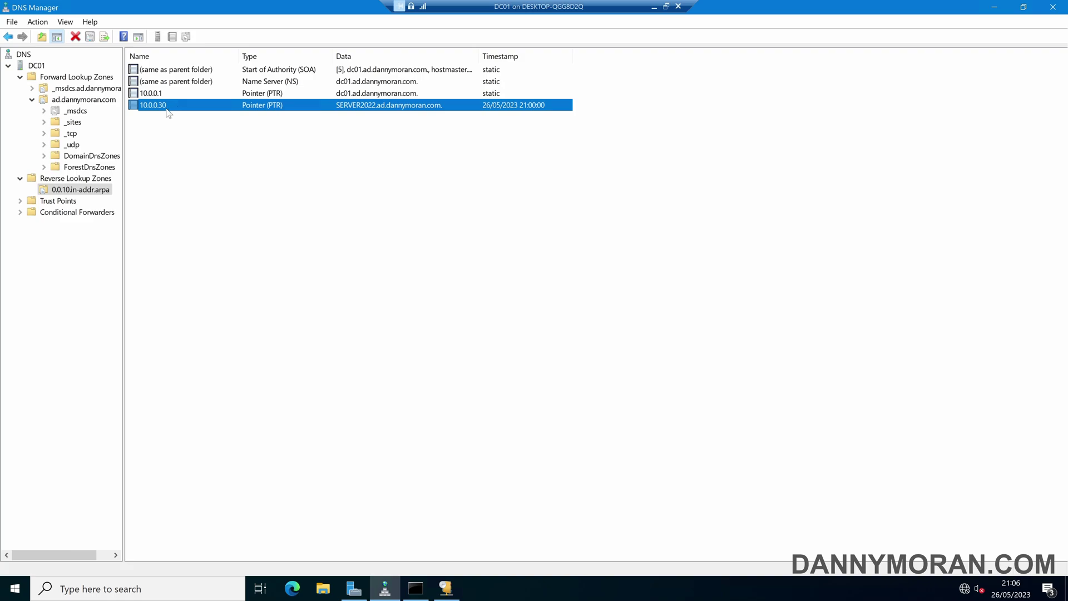
click(180, 137)
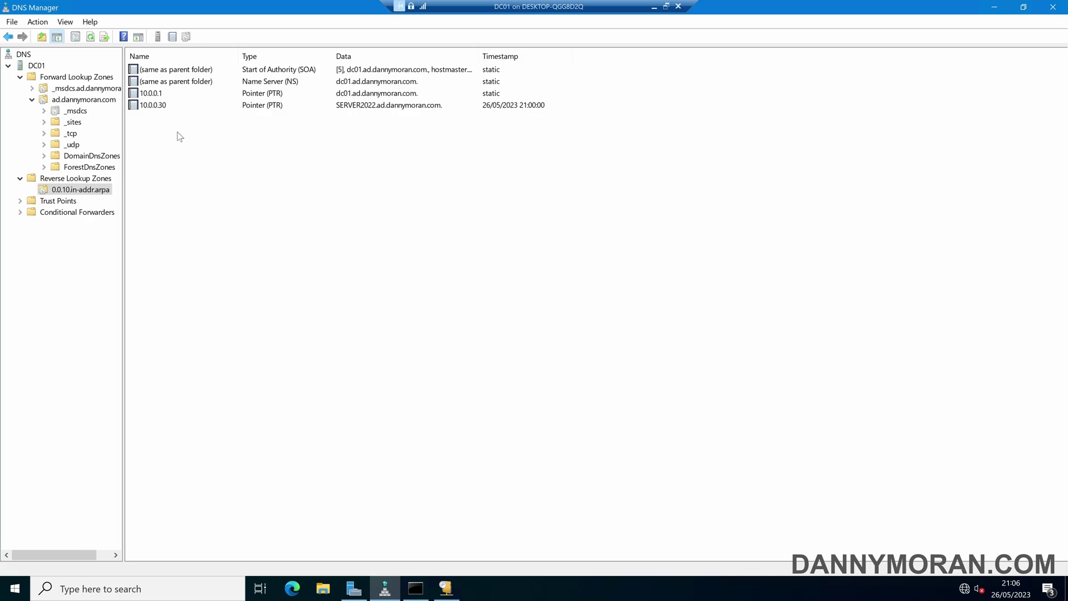